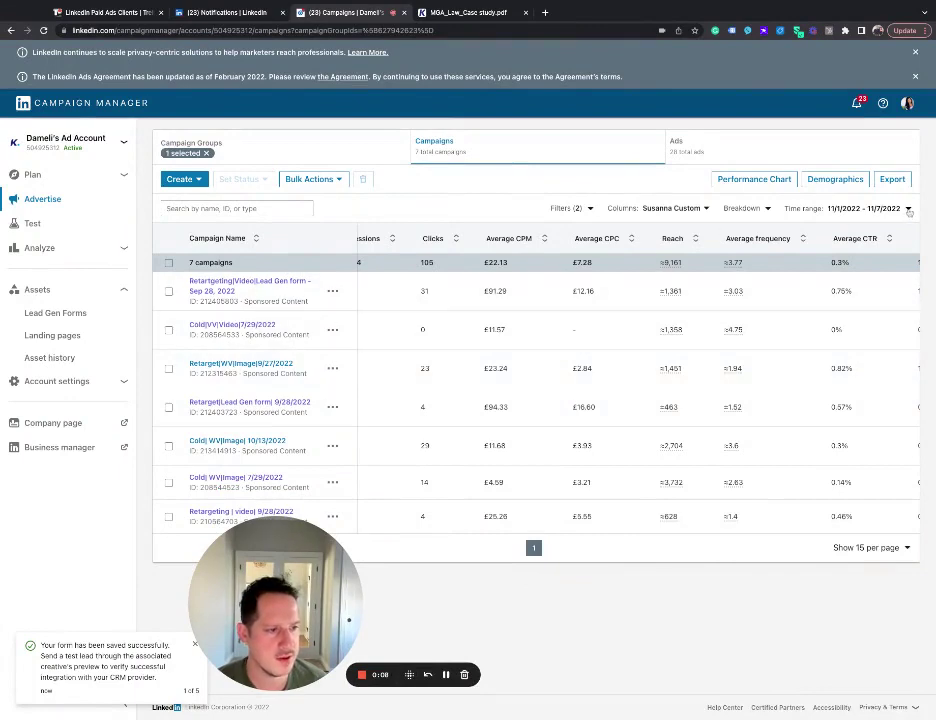
Keep the 11/1–11/7/2022 range, dismiss the toast, and bring the Conversions, Leads and Lead Form Opens columns into view
left_click(868, 208)
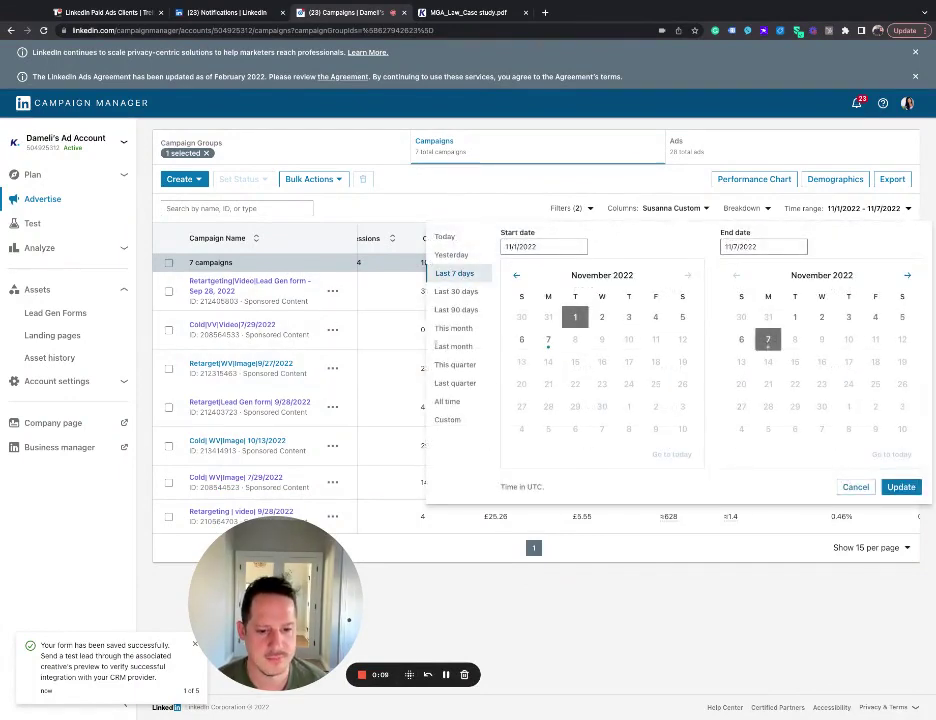
key("Escape")
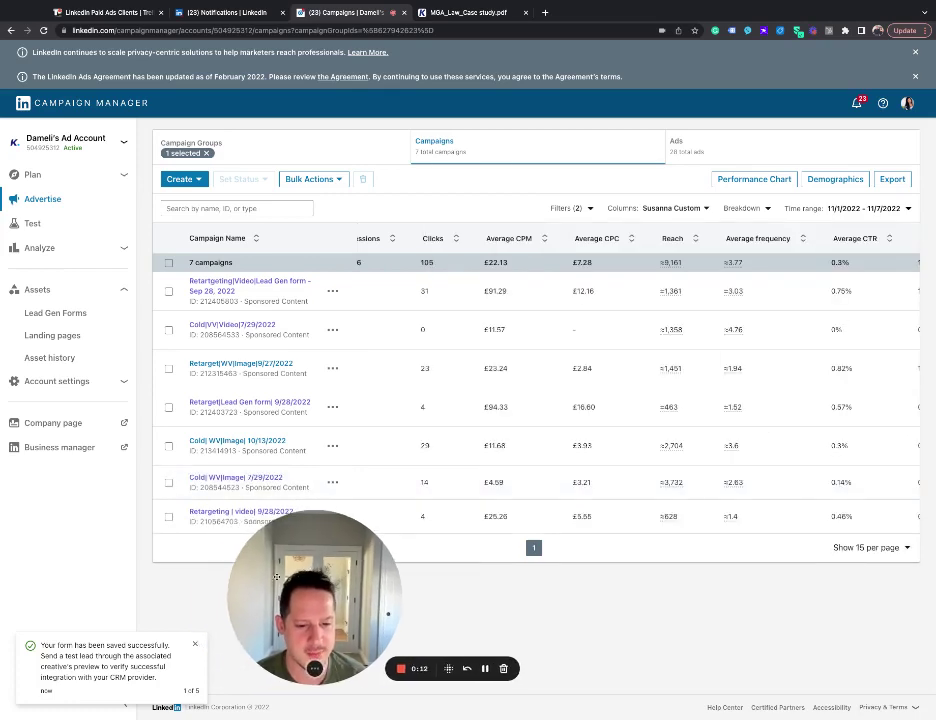
left_click(196, 643)
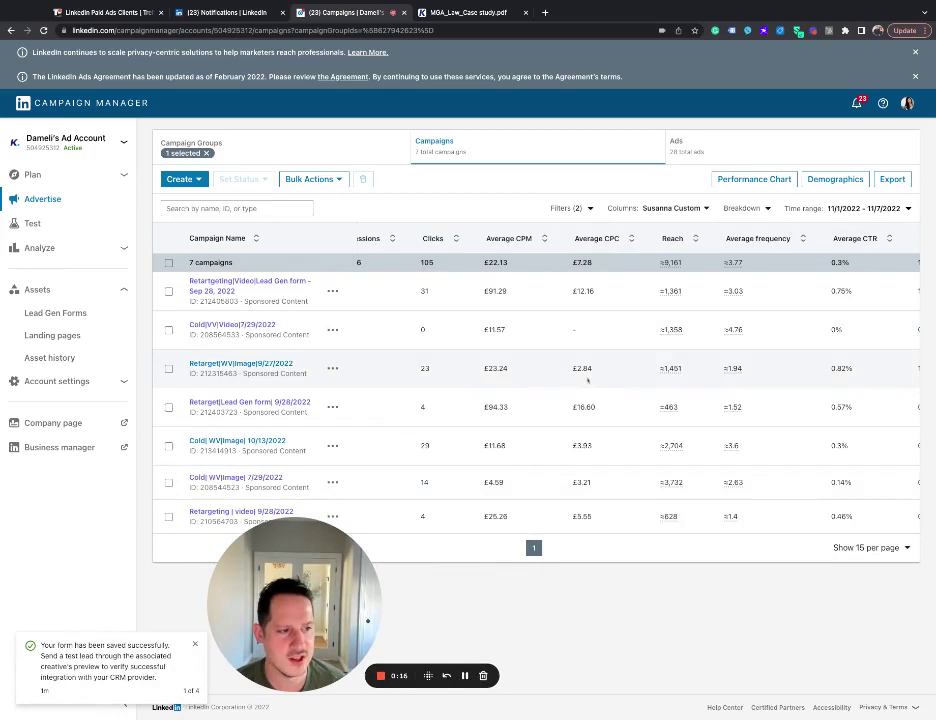
scroll(588, 379, "right", 5)
scroll(588, 379, "right", 2)
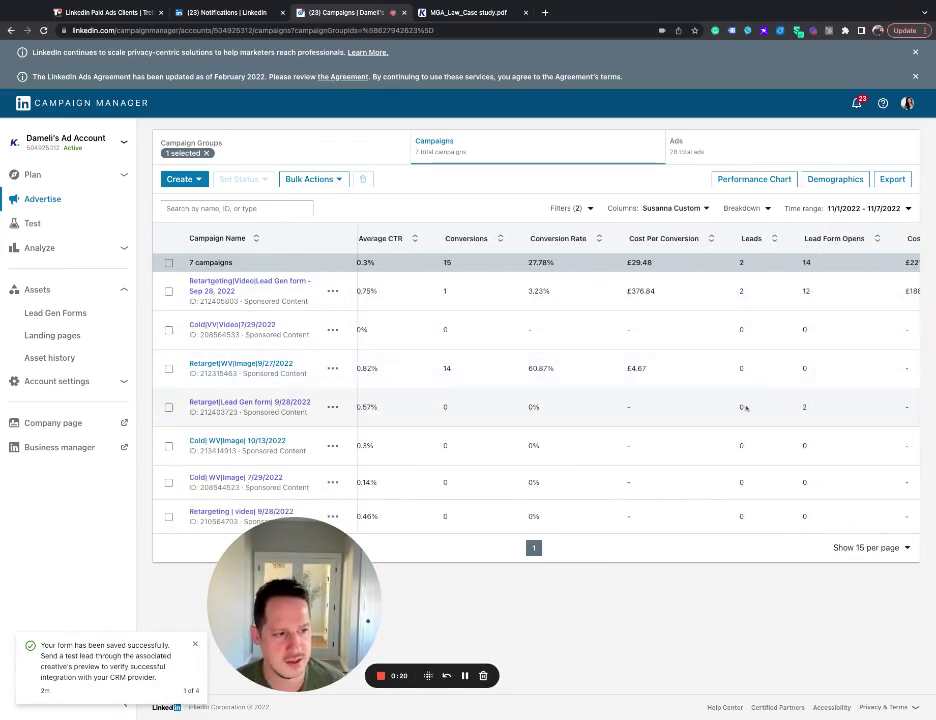
scroll(745, 407, "right", 3)
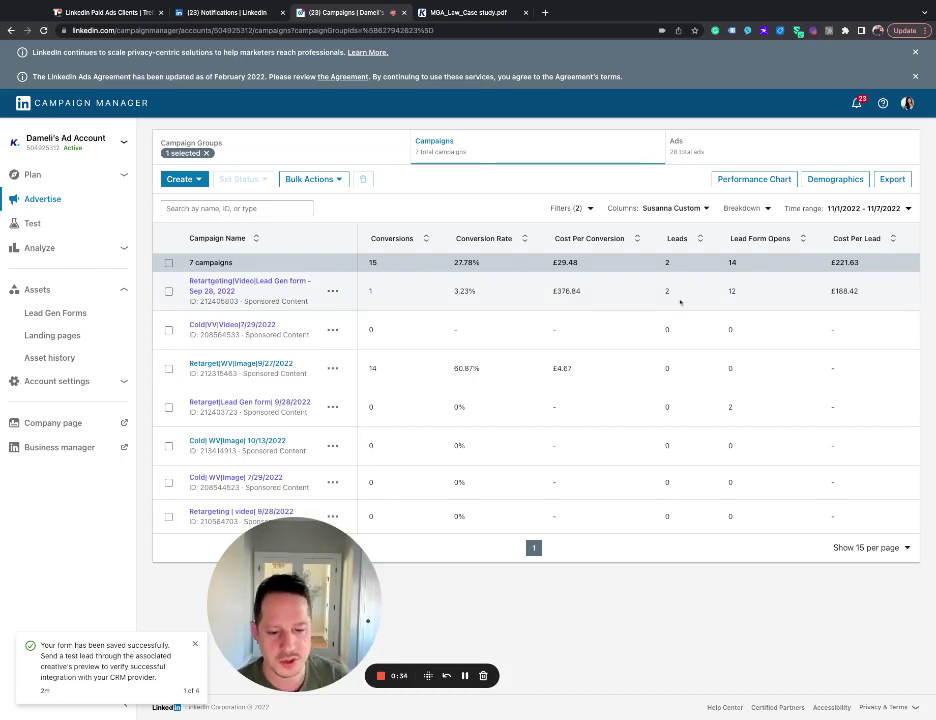
Highlight the first campaign's 12 lead form opens and 2 leads, then clear the highlight
left_click_drag(681, 300, 752, 294)
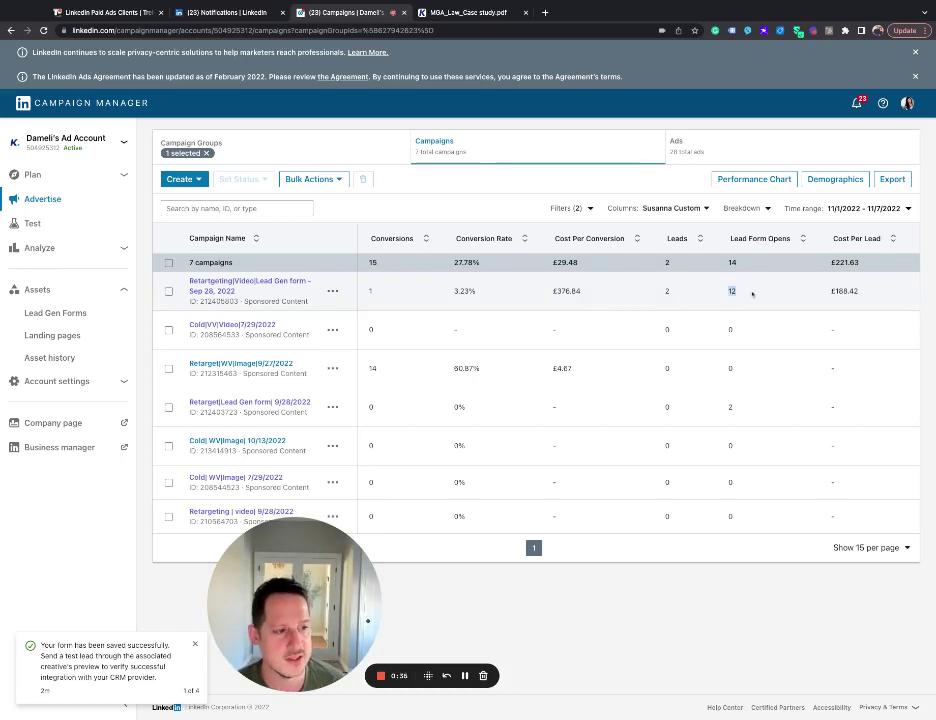
left_click_drag(676, 291, 652, 293)
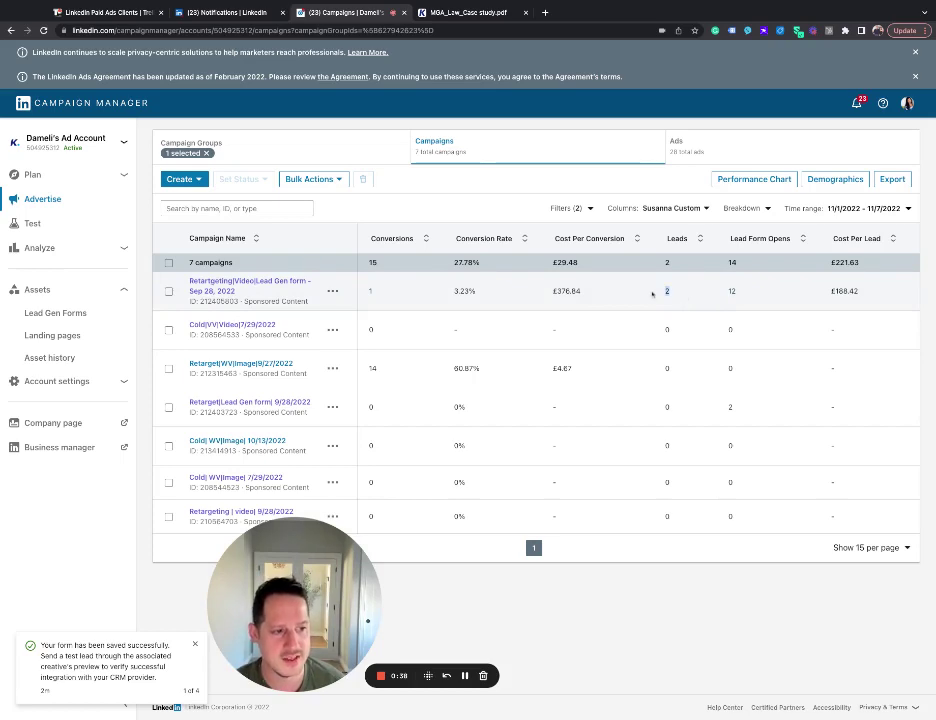
left_click(713, 289)
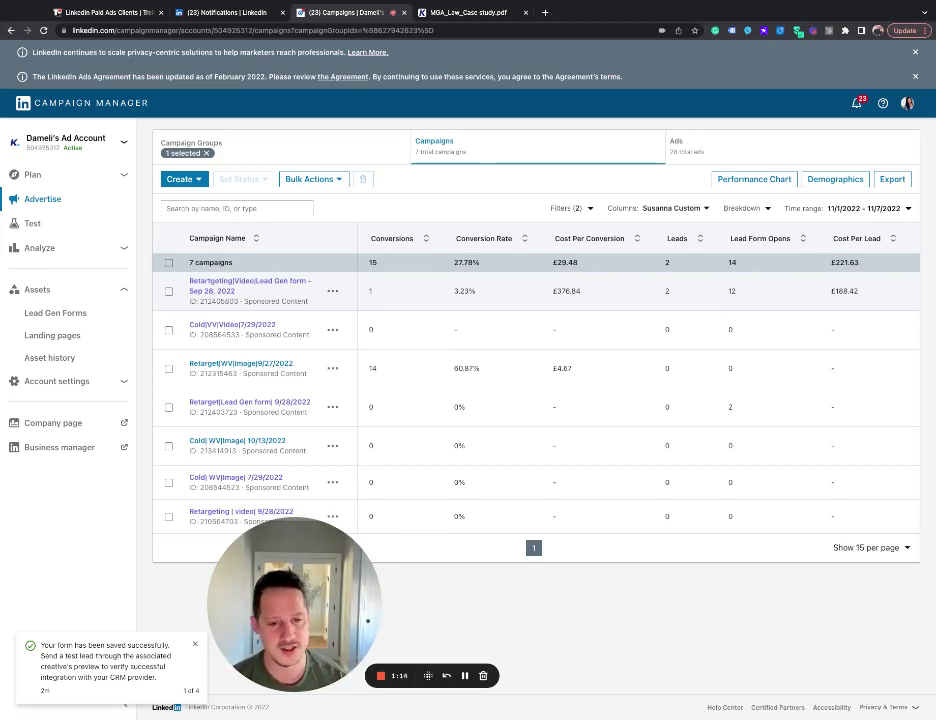
From Assets > Lead Gen Forms, edit the fourth form, '5 best practices for Law Firms'
left_click(40, 247)
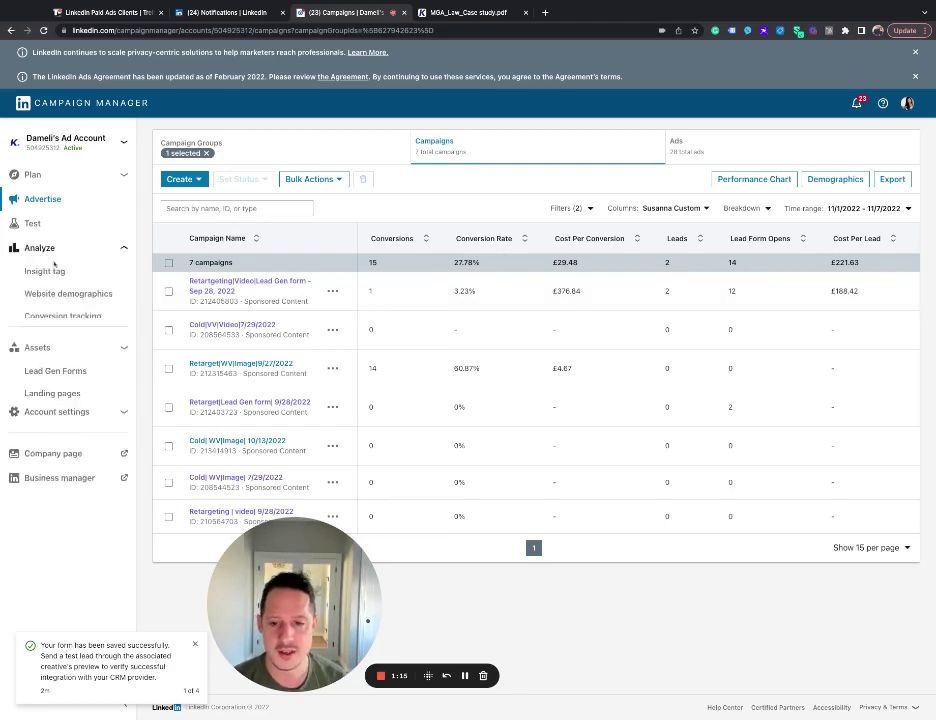
left_click(33, 175)
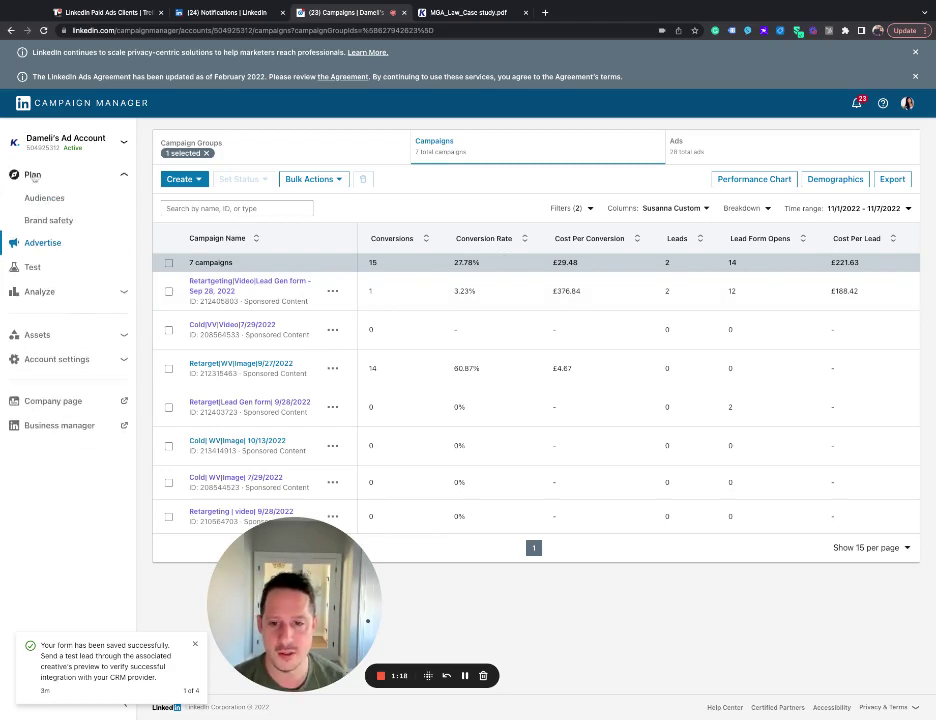
left_click(38, 334)
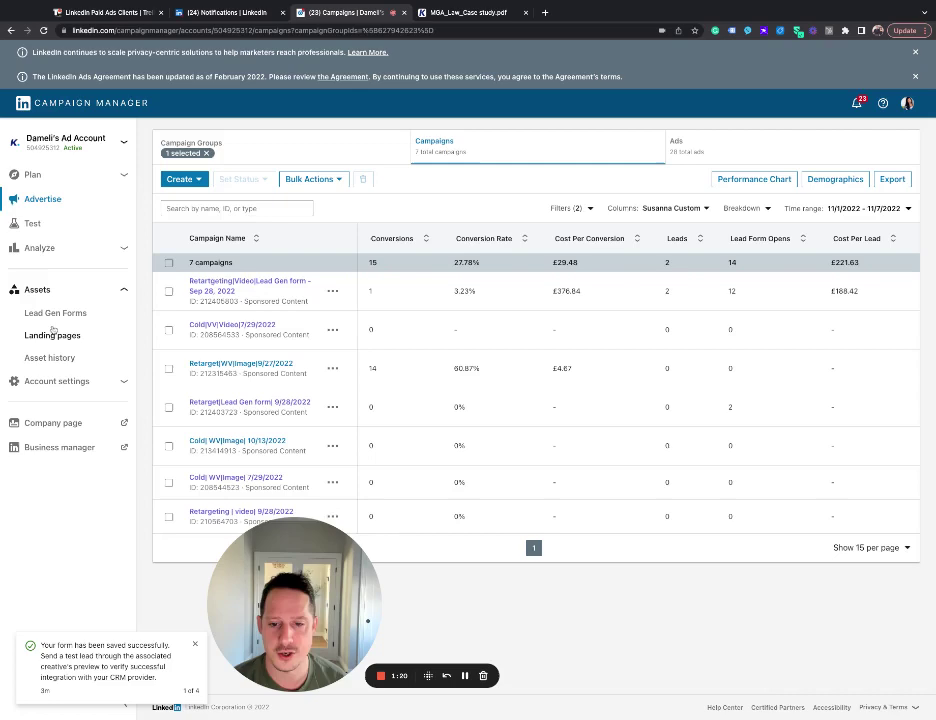
left_click(55, 313)
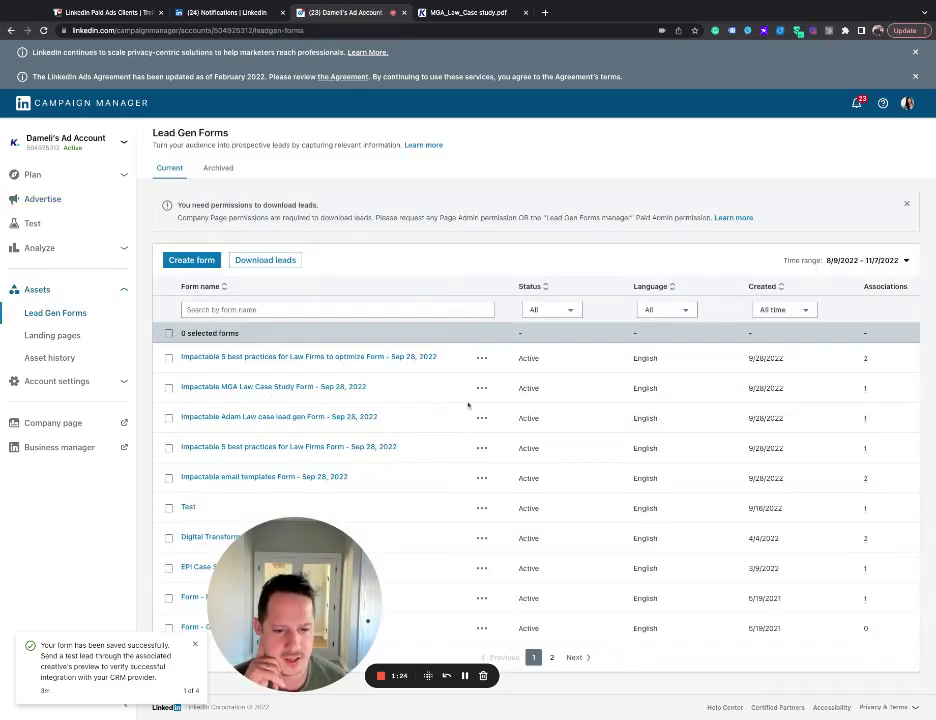
left_click(482, 449)
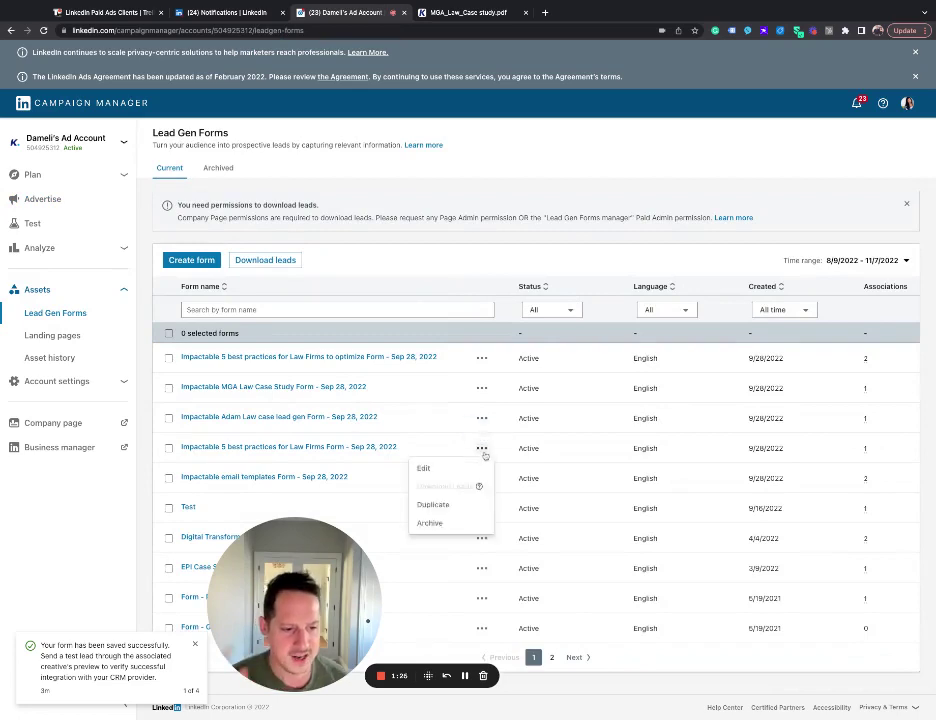
left_click(476, 476)
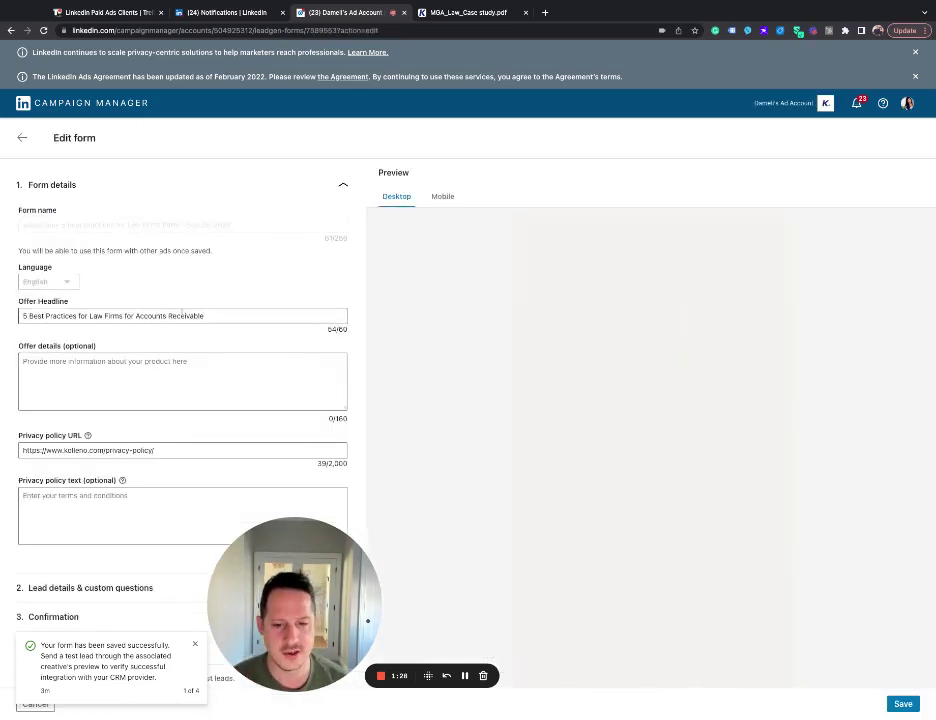
Select the offer headline text and check Offer details, then scroll down toward section 3. Confirmation
triple_click(214, 315)
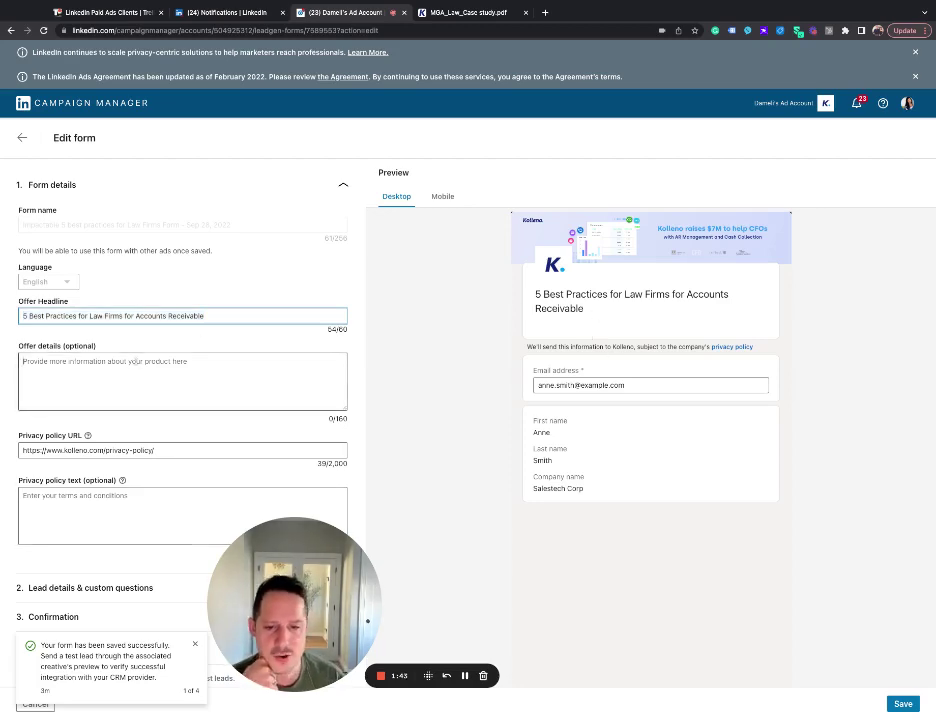
left_click(132, 378)
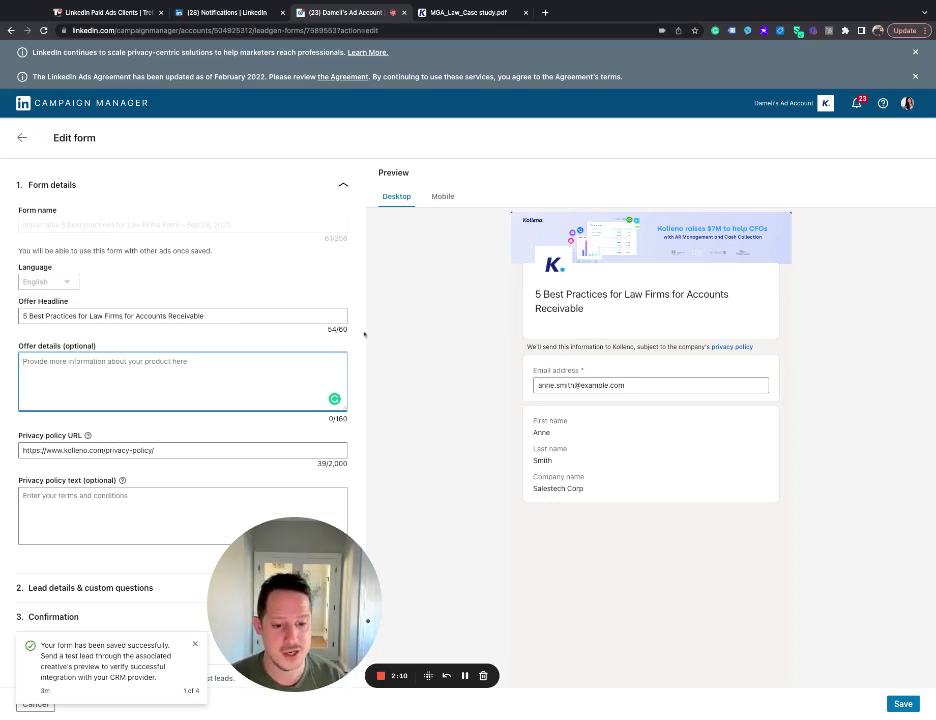
left_click_drag(208, 316, 2, 313)
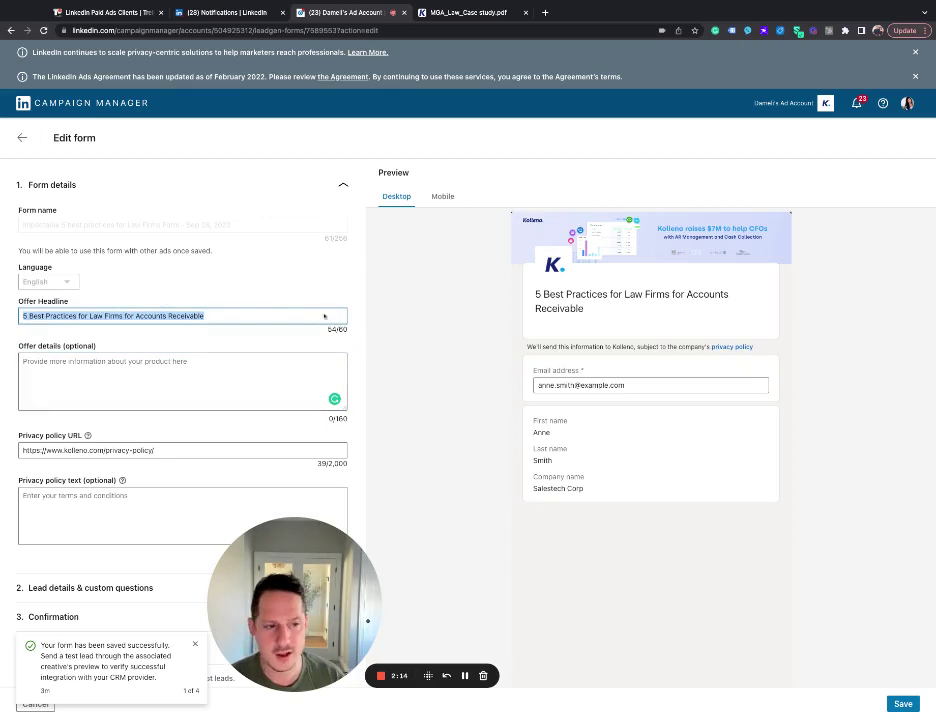
scroll(150, 480, "down", 1)
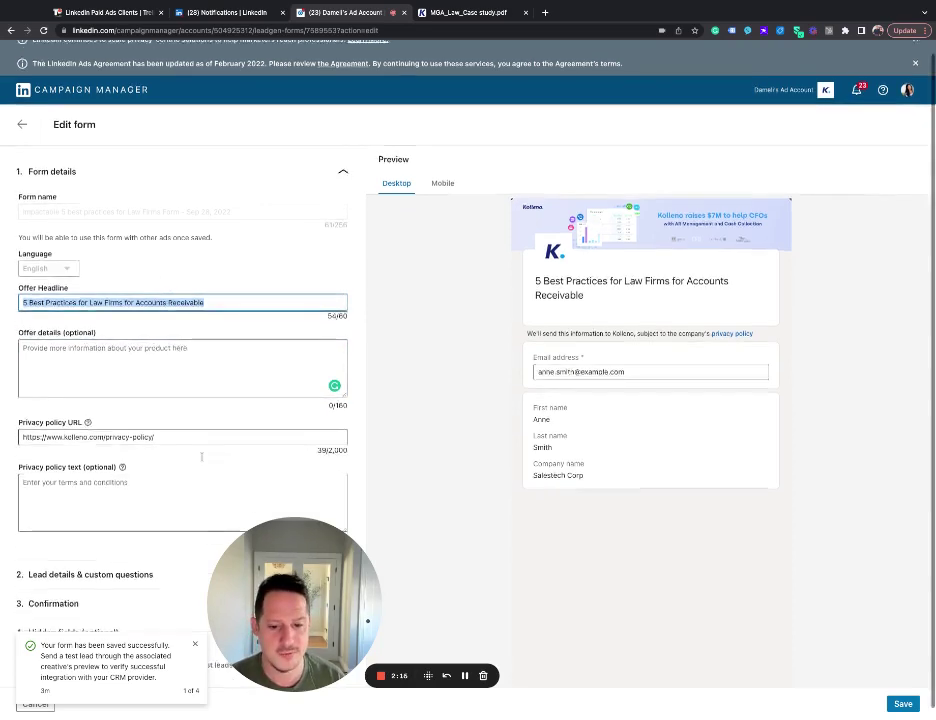
View the confirmation settings, then return to form details to check the Accounts Receivable offer headline
left_click(55, 592)
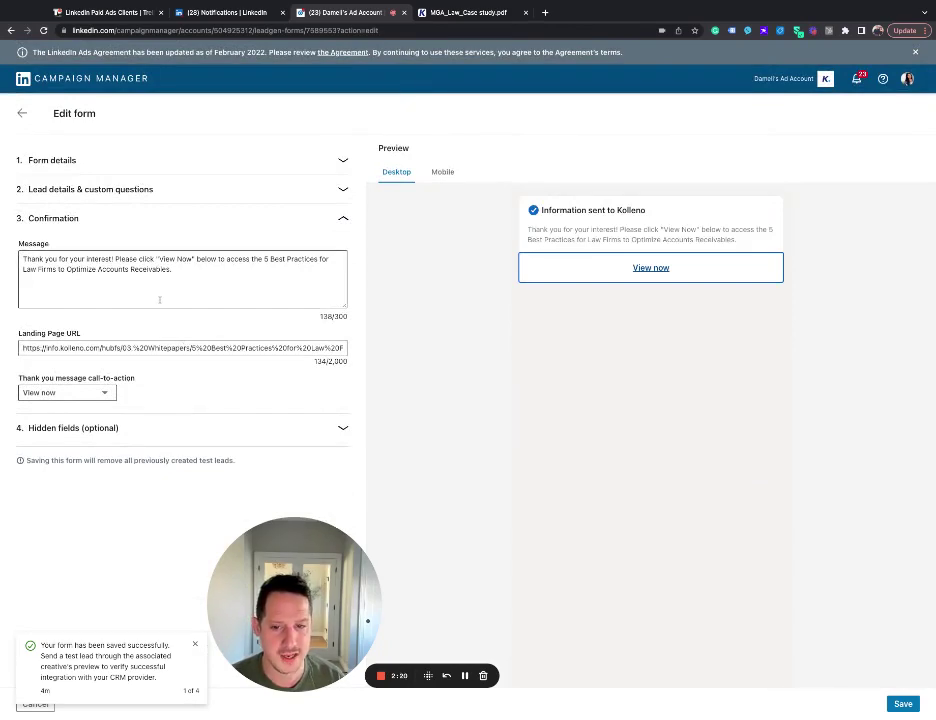
left_click(68, 163)
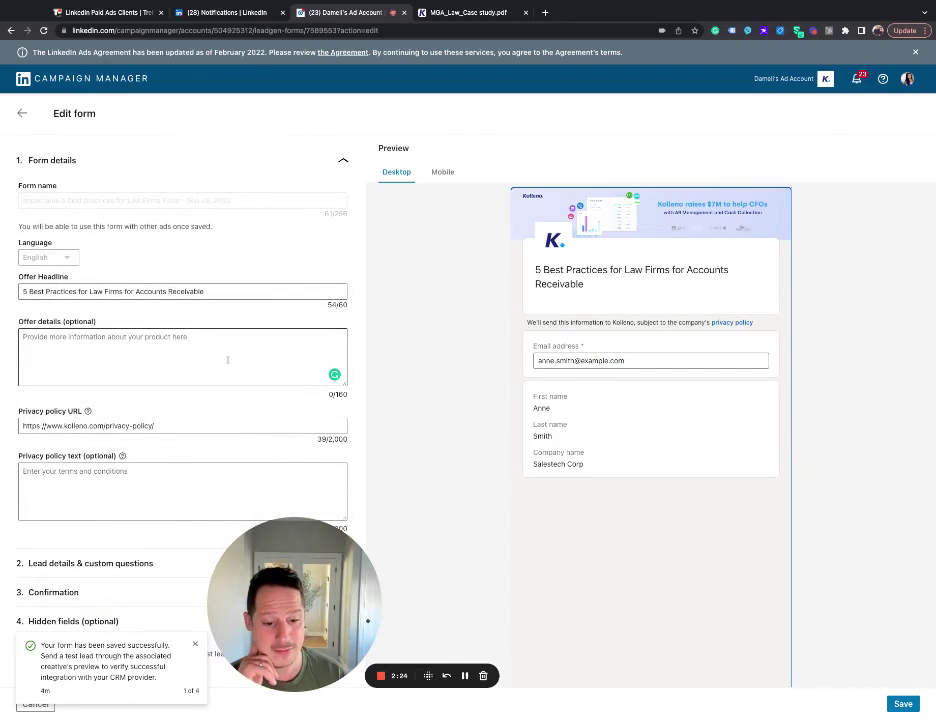
left_click(150, 291)
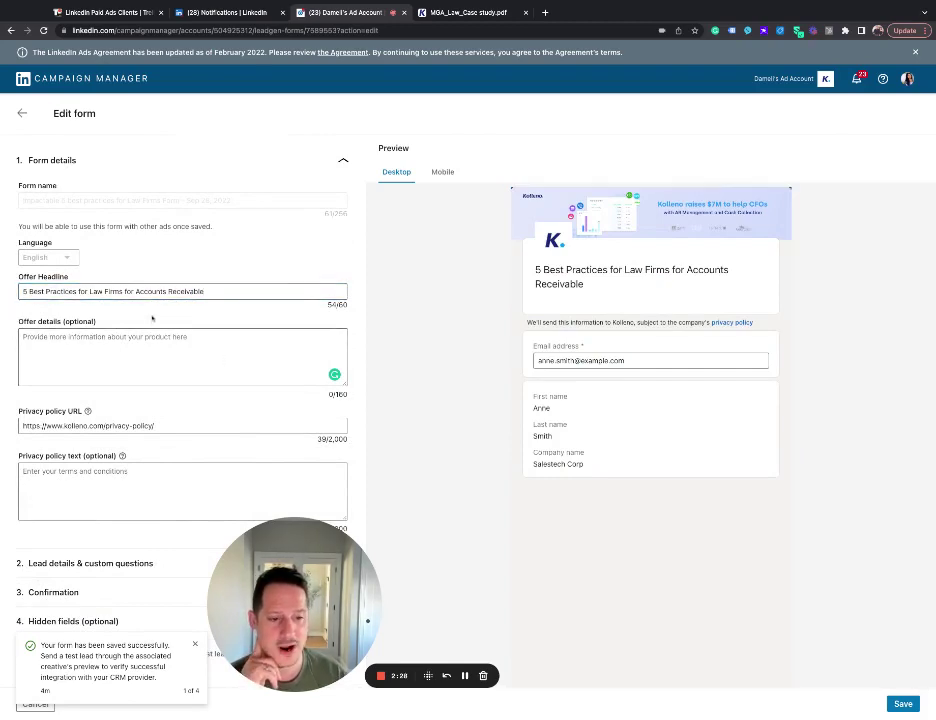
left_click(129, 340)
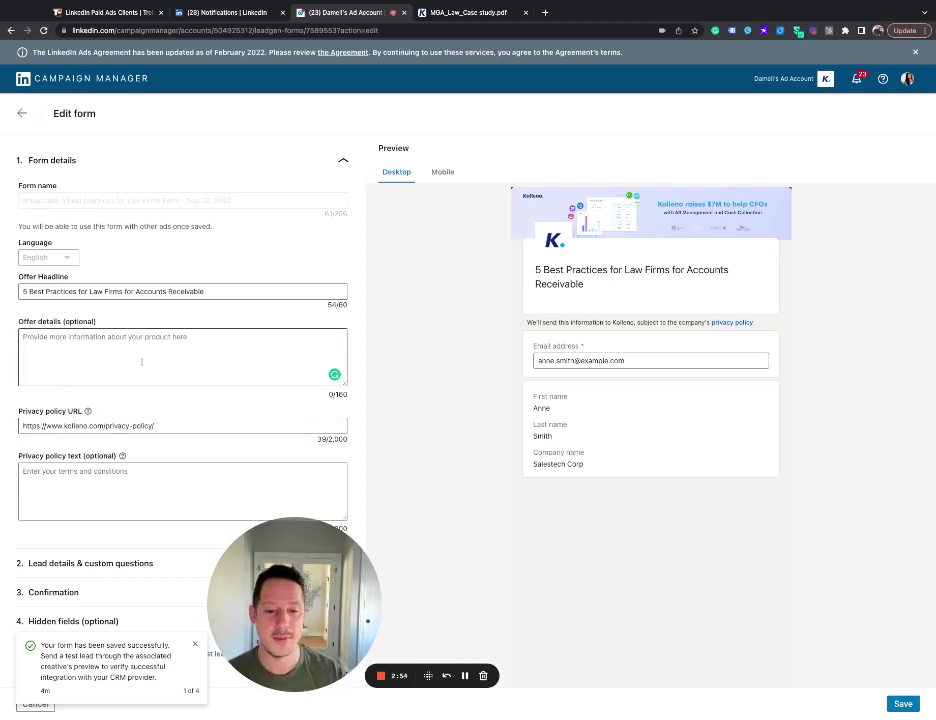
left_click(118, 341)
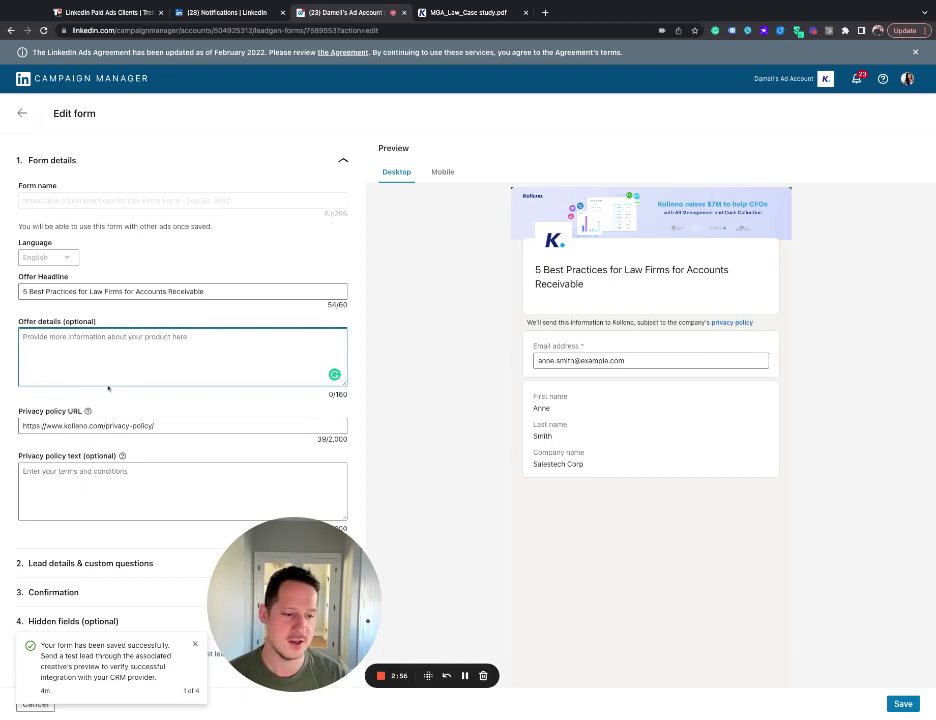
left_click_drag(210, 291, 72, 291)
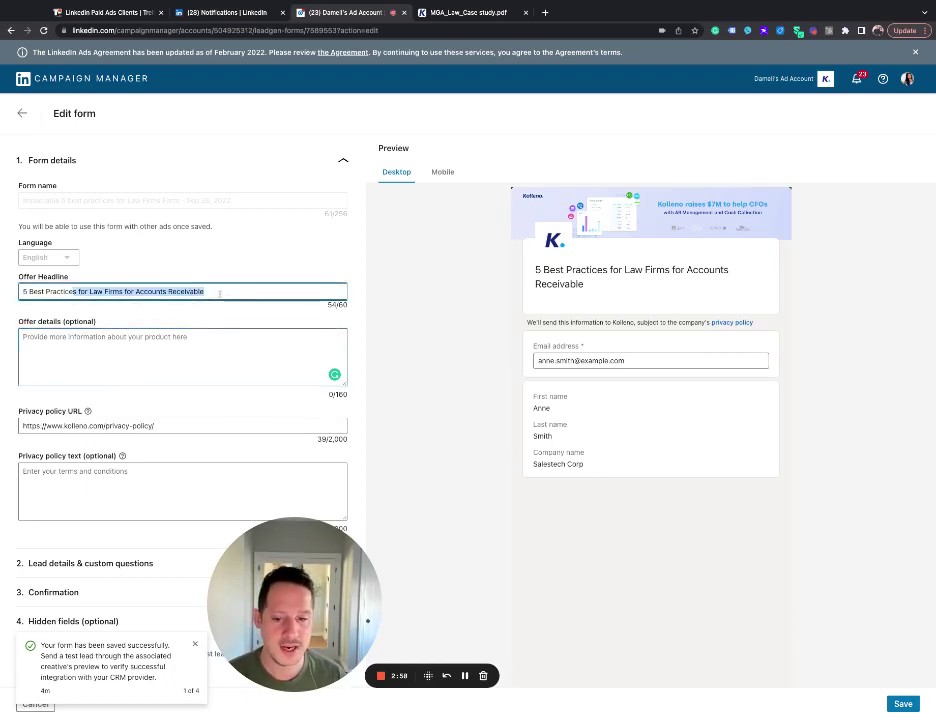
Leave the form editor, open the campaign group's campaigns, and scroll the table right
key("Escape")
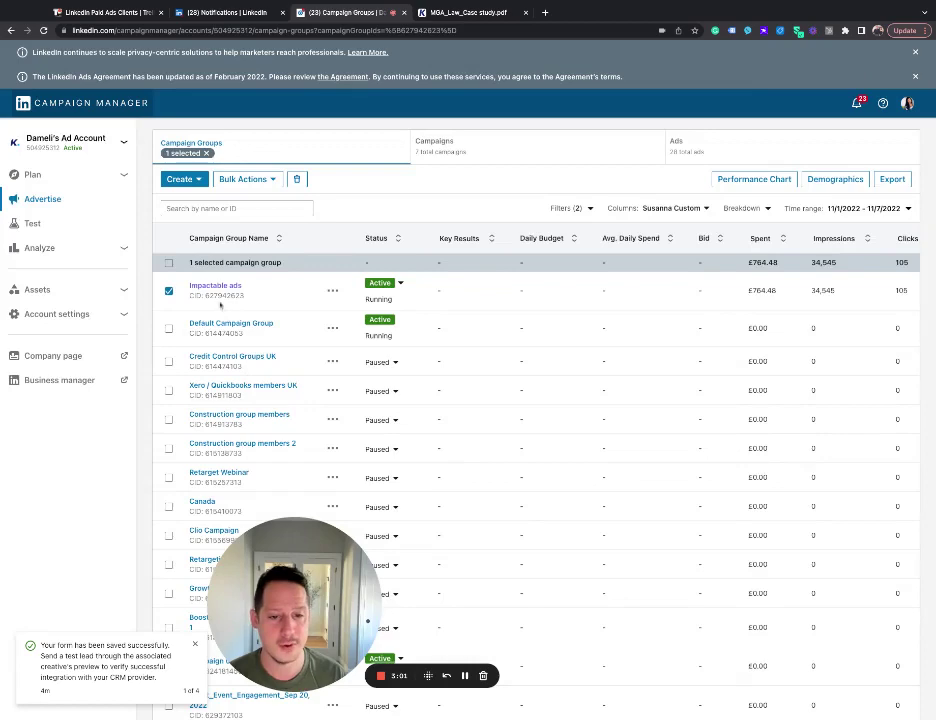
left_click(222, 290)
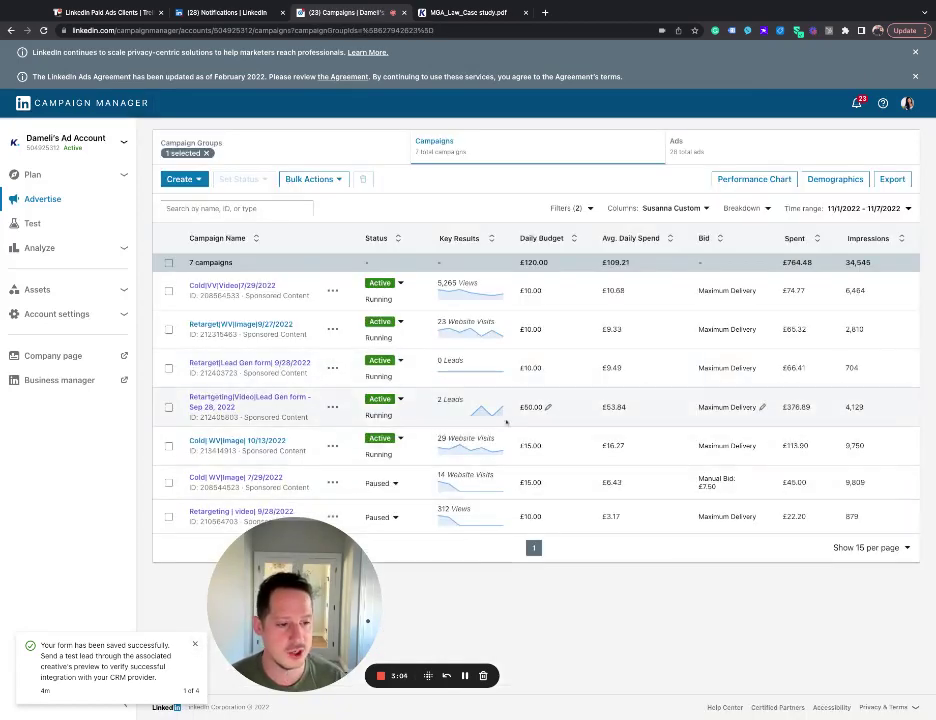
scroll(505, 422, "right", 1)
scroll(505, 422, "right", 5)
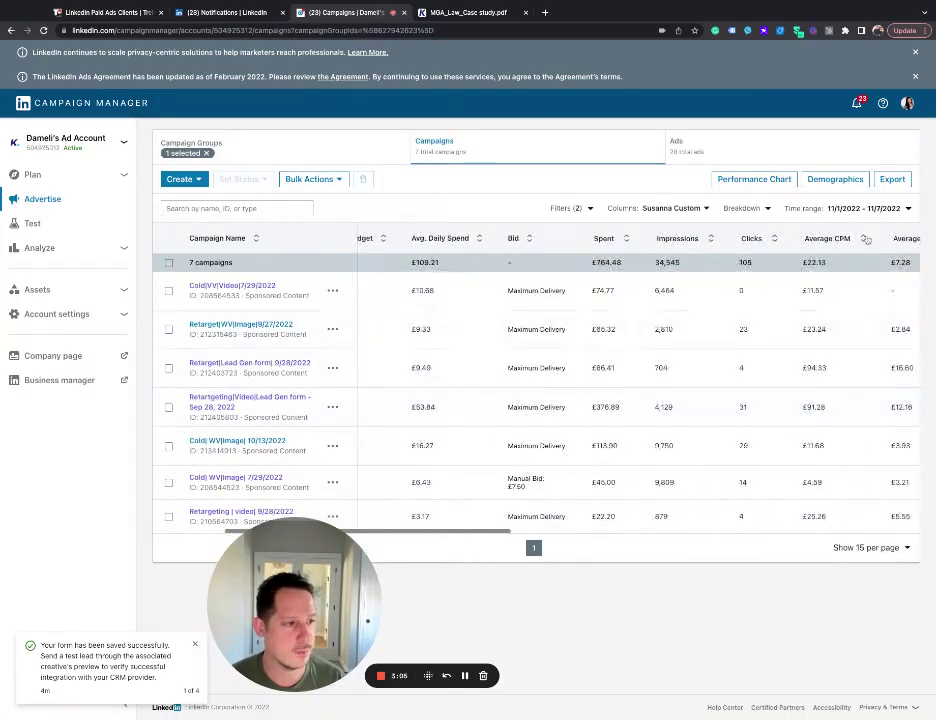
Switch the time range to Last 30 days (10/9–11/7/2022) and view the conversion columns
left_click(906, 209)
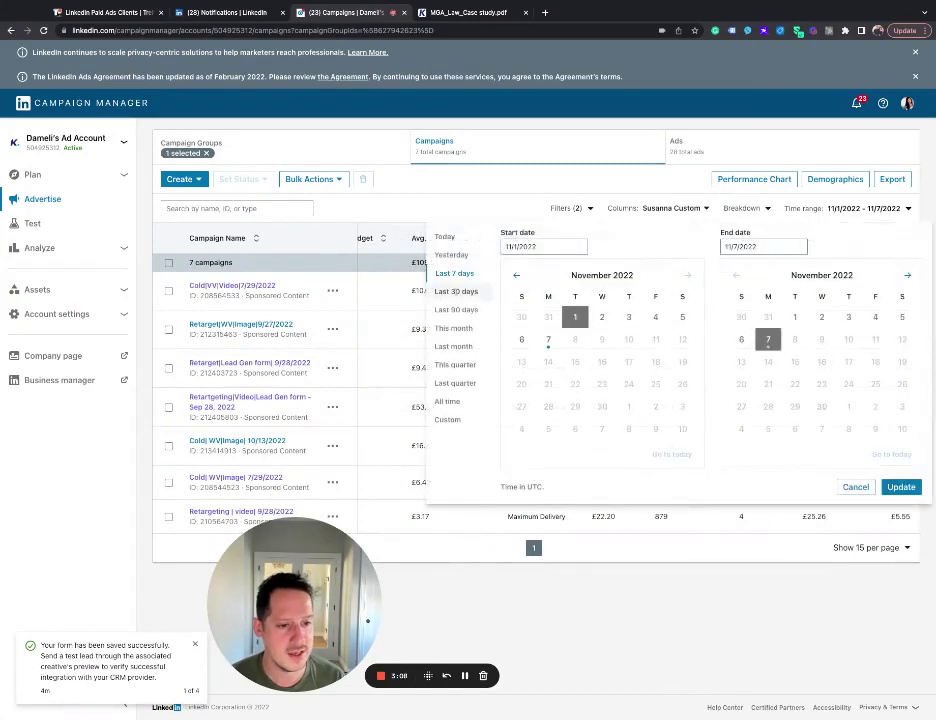
left_click(462, 290)
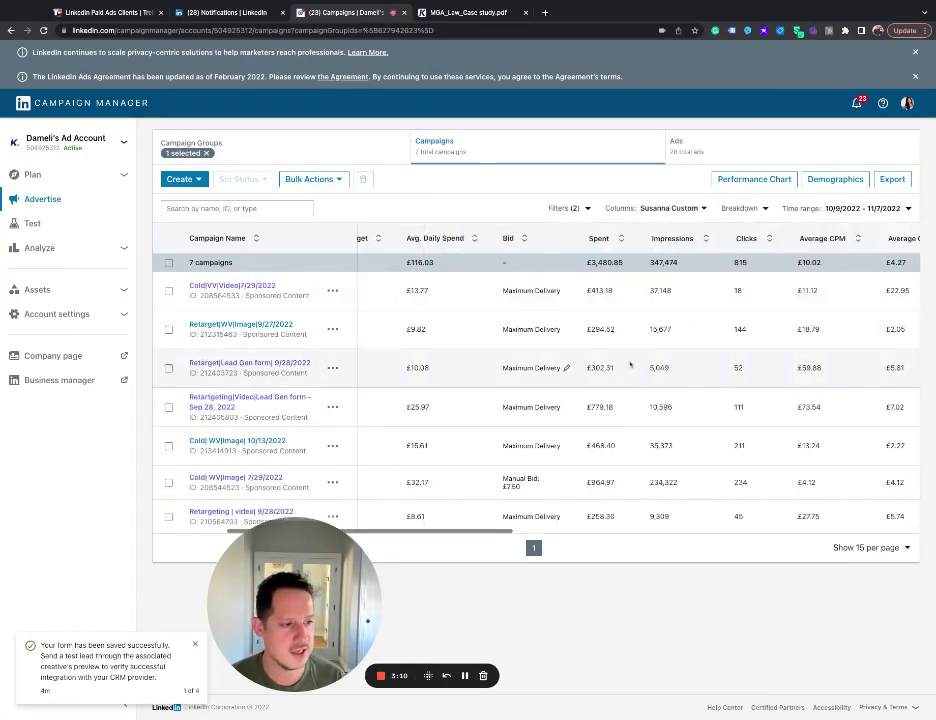
scroll(630, 366, "right", 10)
scroll(630, 366, "right", 6)
scroll(714, 320, "right", 4)
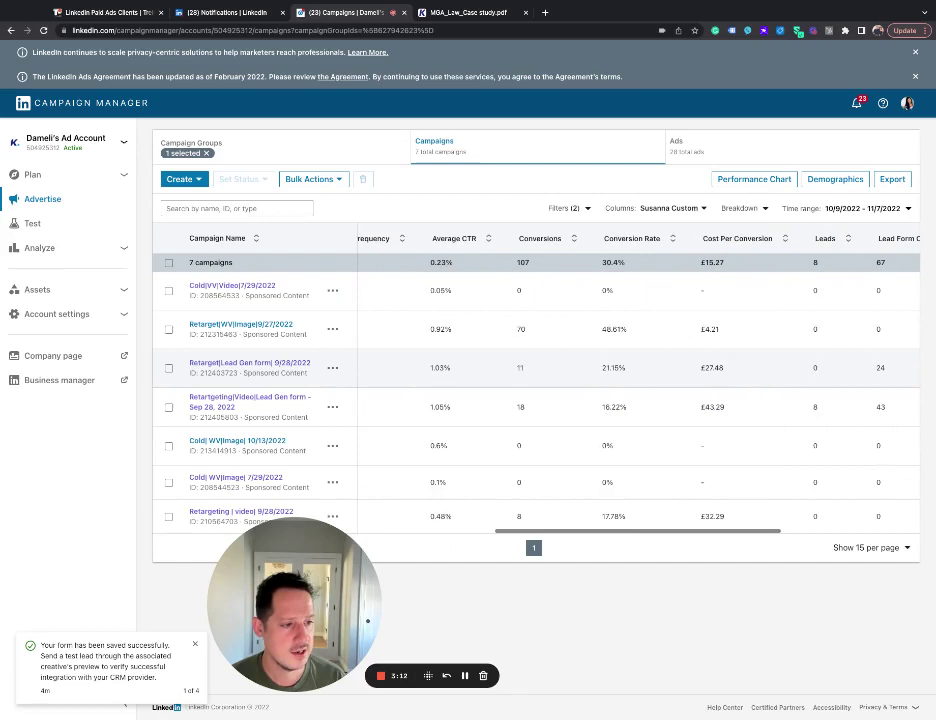
scroll(714, 320, "right", 4)
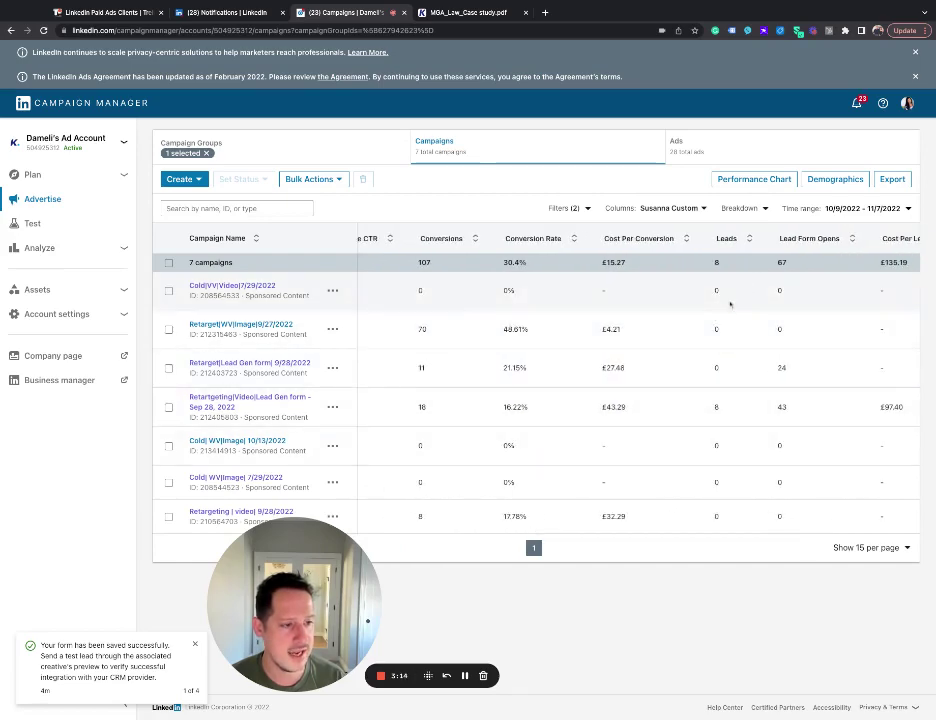
Break the campaign metrics down by Conversions and scroll through the conversion-type rows
left_click(742, 208)
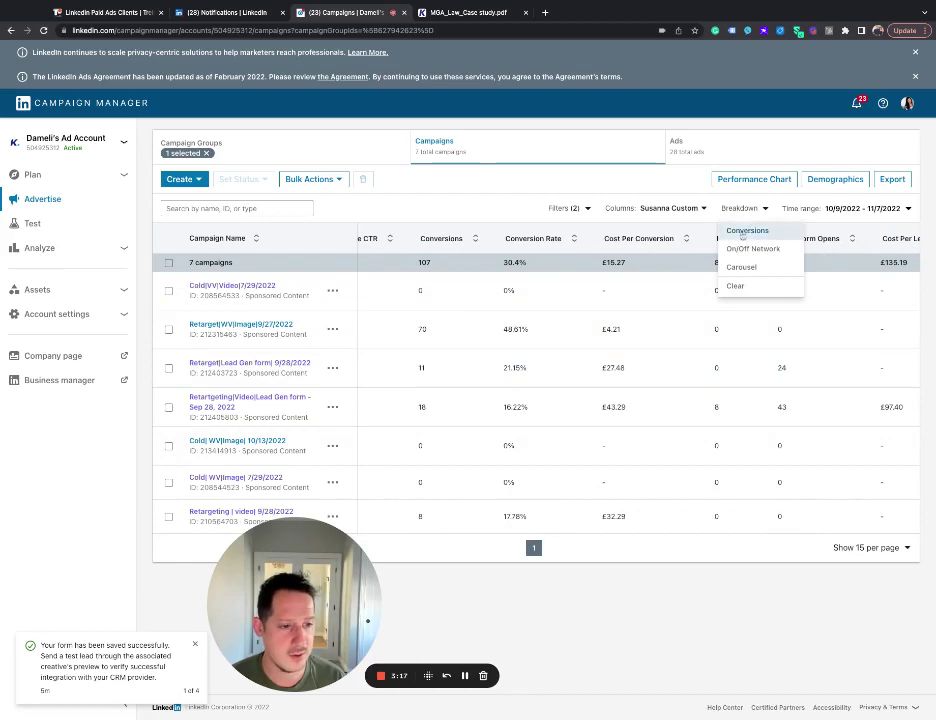
left_click(746, 231)
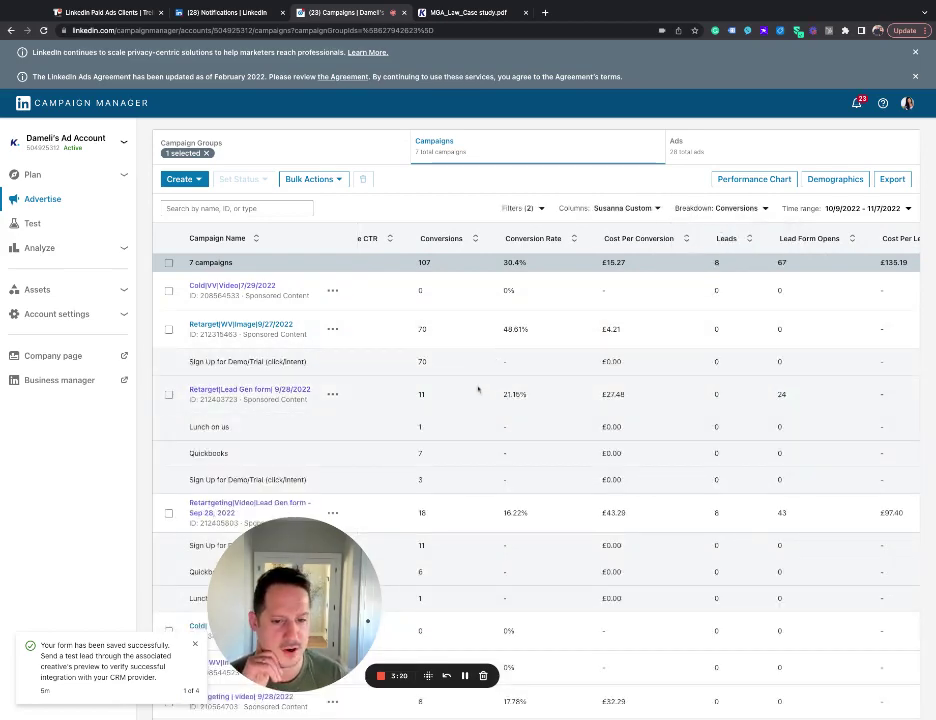
scroll(478, 390, "left", 2)
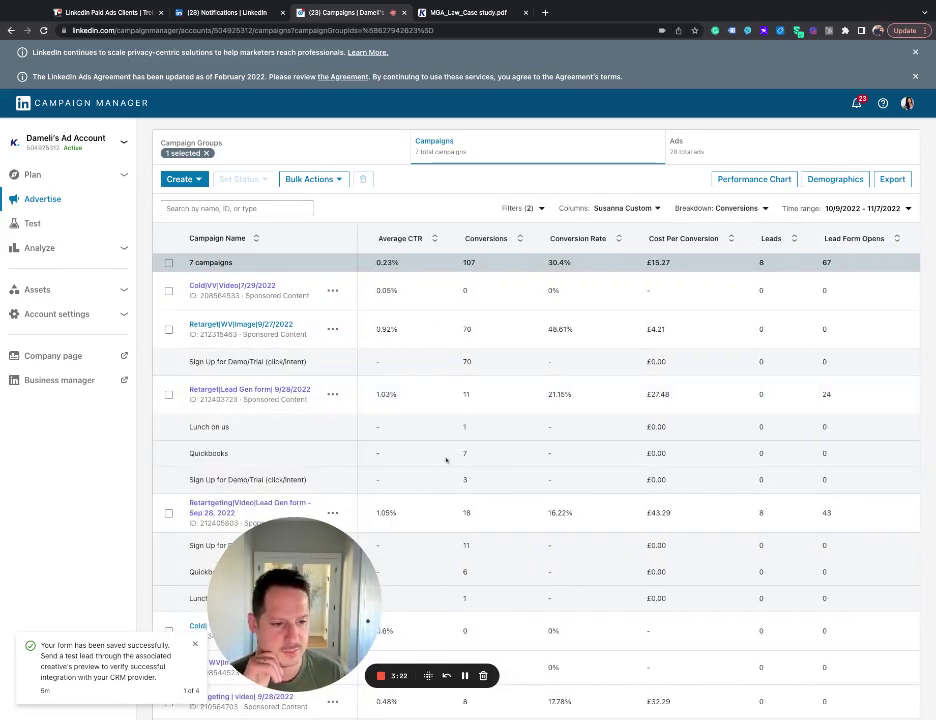
scroll(446, 459, "left", 2)
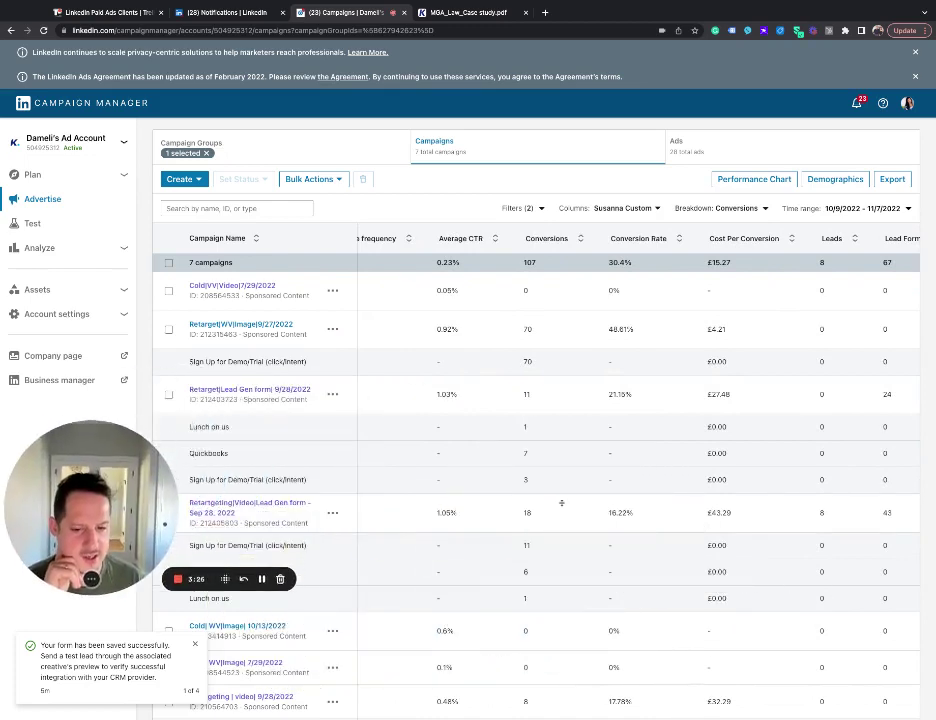
scroll(320, 530, "down", 2)
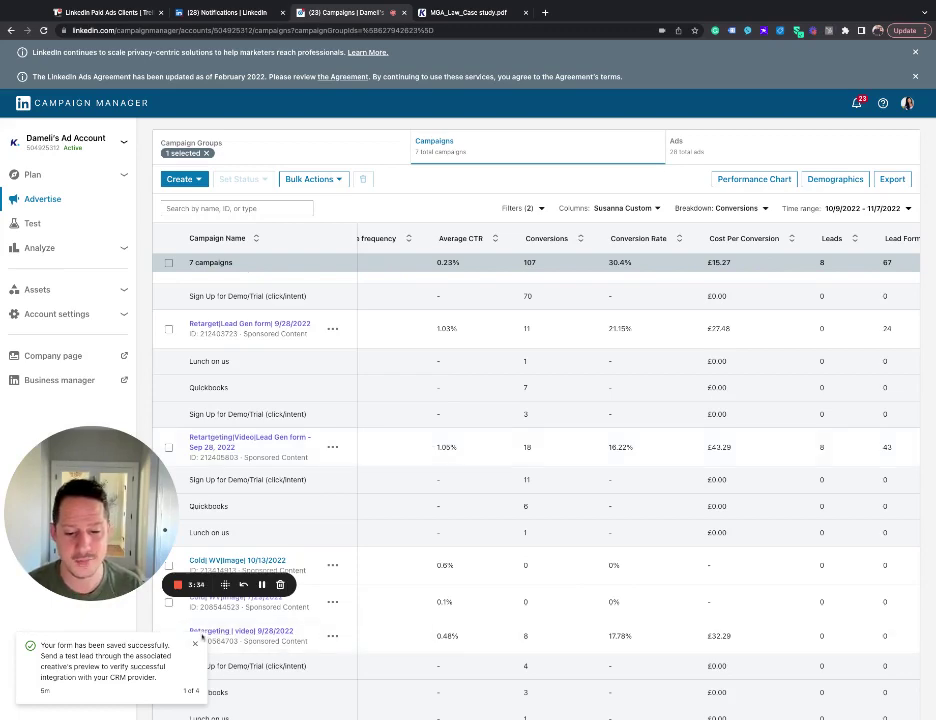
scroll(329, 447, "up", 1)
scroll(329, 447, "up", 1)
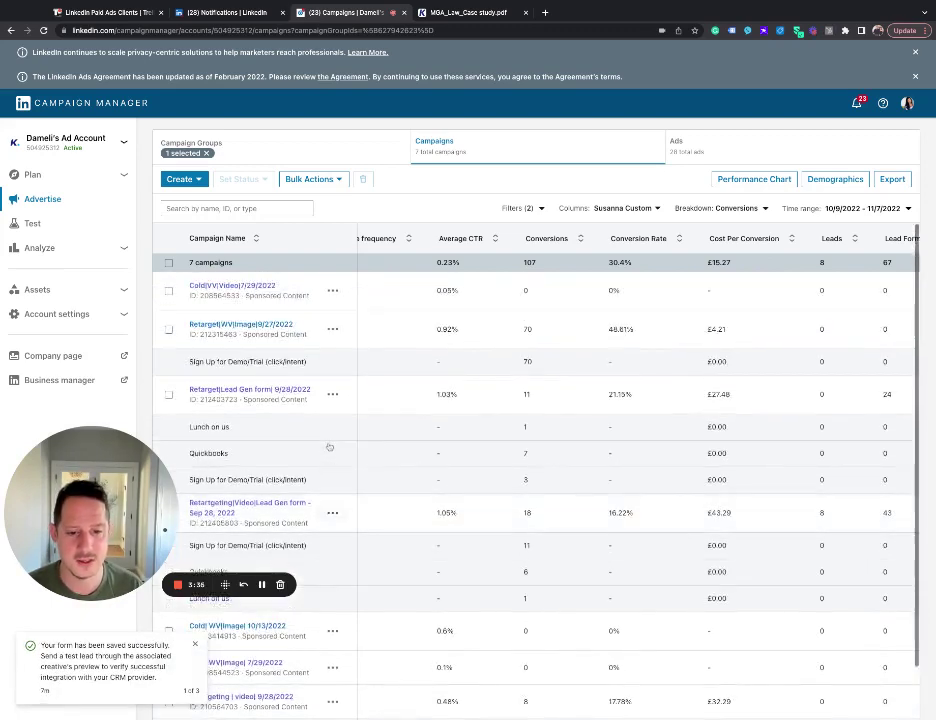
scroll(377, 455, "down", 2)
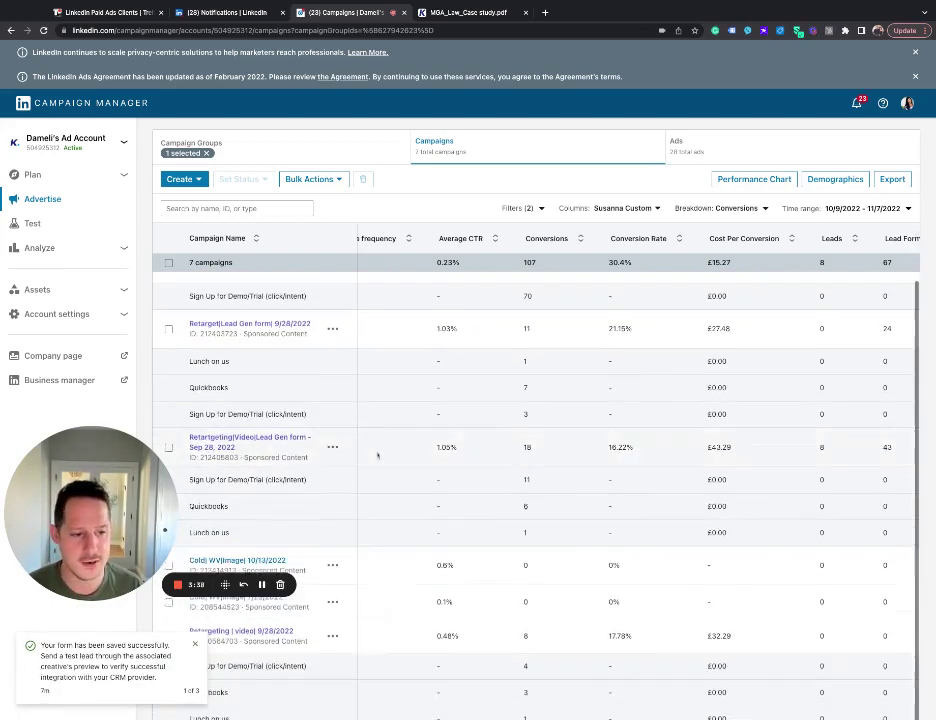
Dismiss both stacked form-saved notifications
left_click(196, 643)
left_click(196, 658)
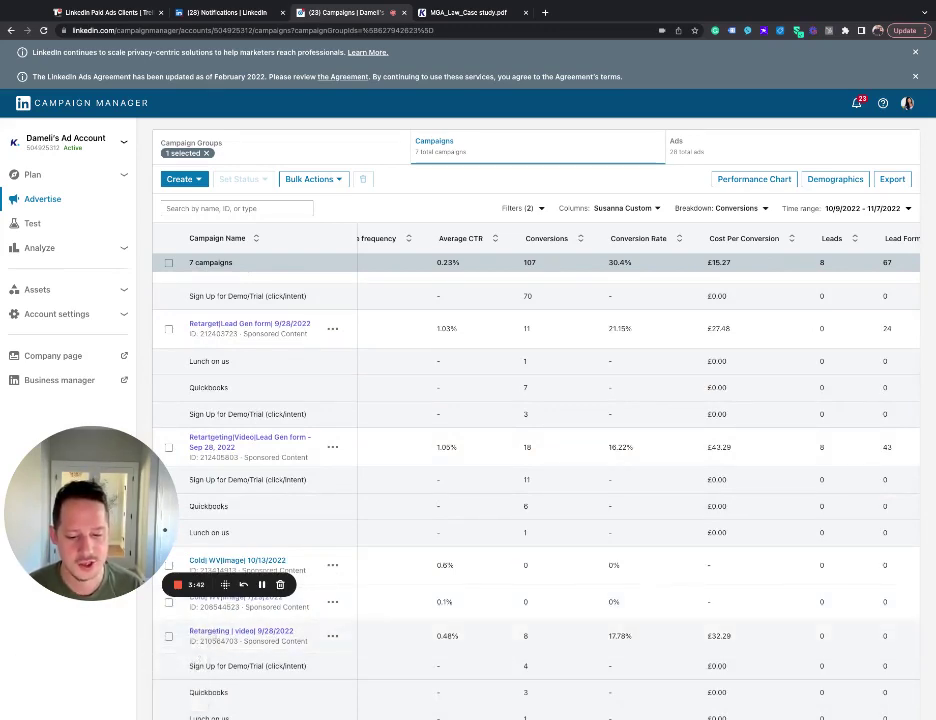
scroll(300, 600, "down", 1)
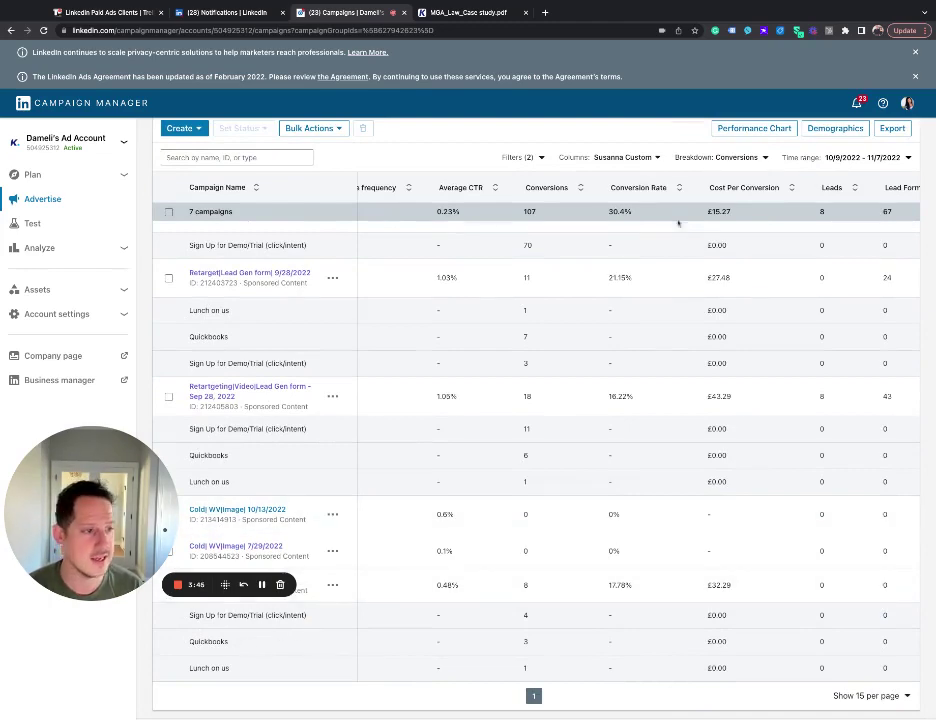
Set the time range to the Last 7 days preset, 11/1–11/7/2022
left_click(900, 157)
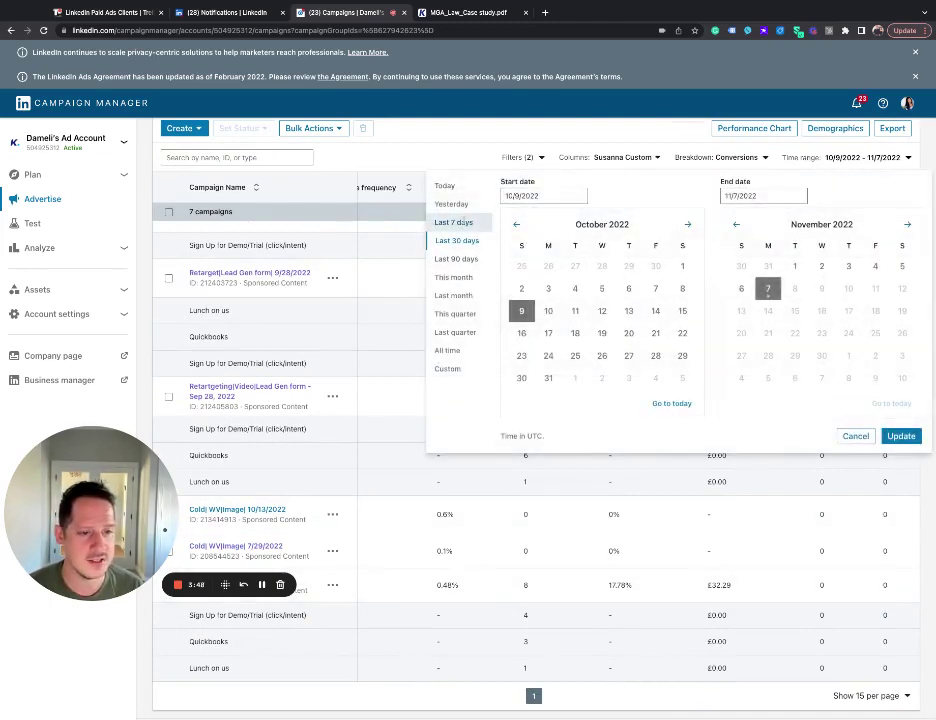
left_click(463, 222)
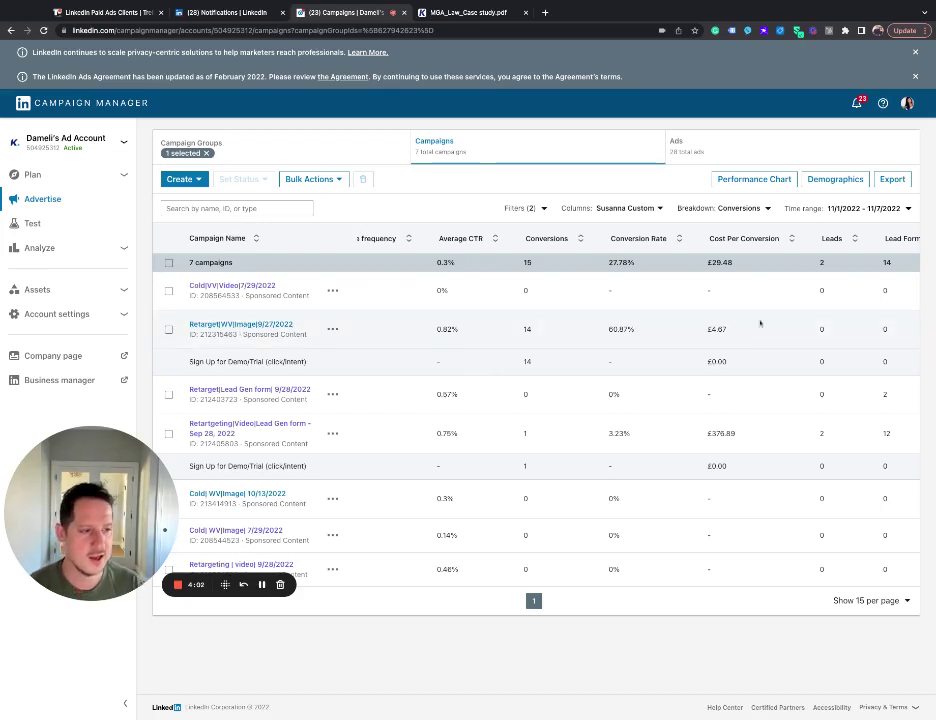
Review metrics broken down by On/Off Network, then clear the breakdown
left_click(739, 208)
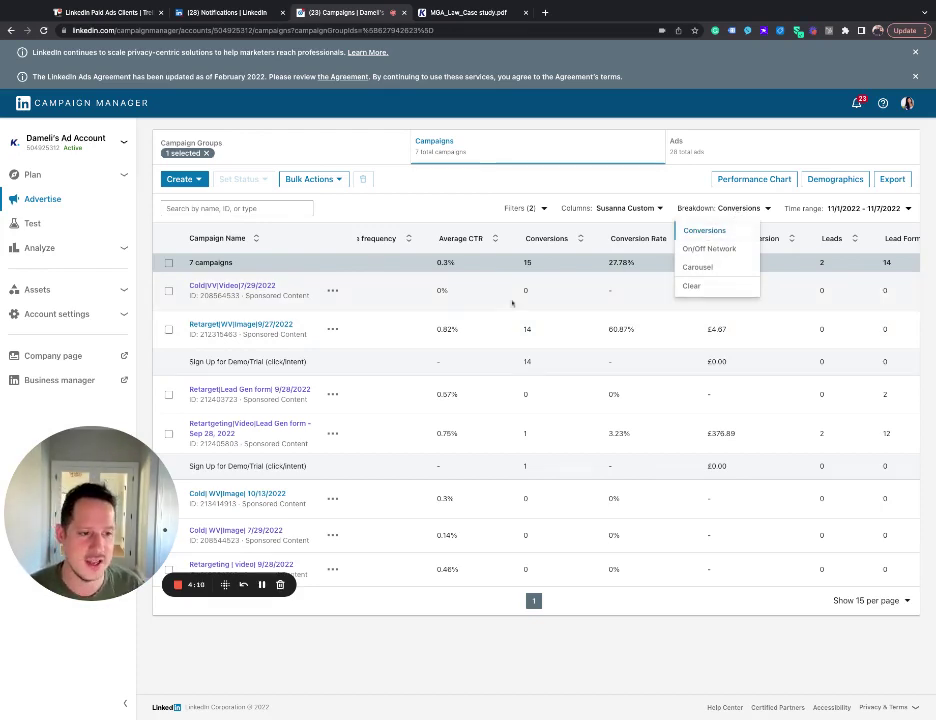
left_click(701, 249)
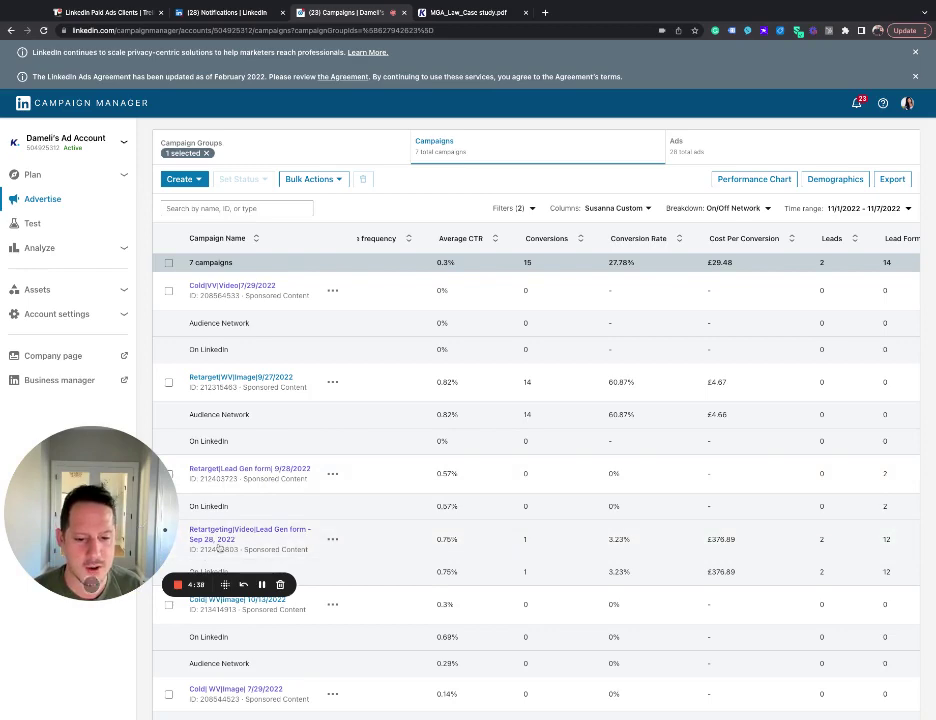
scroll(350, 483, "down", 2)
scroll(350, 483, "down", 1)
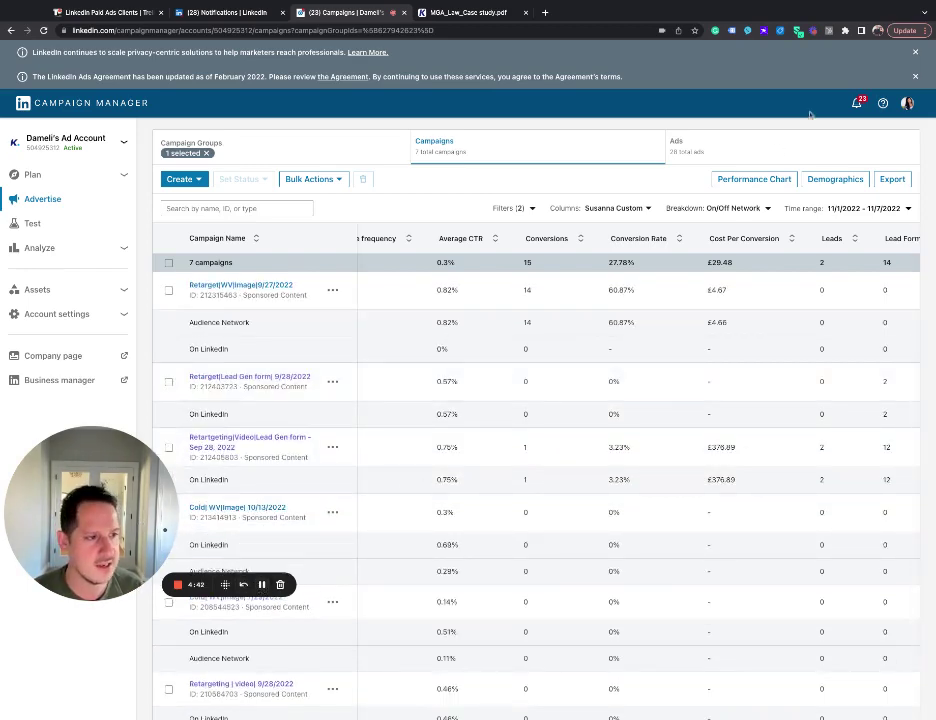
left_click(720, 208)
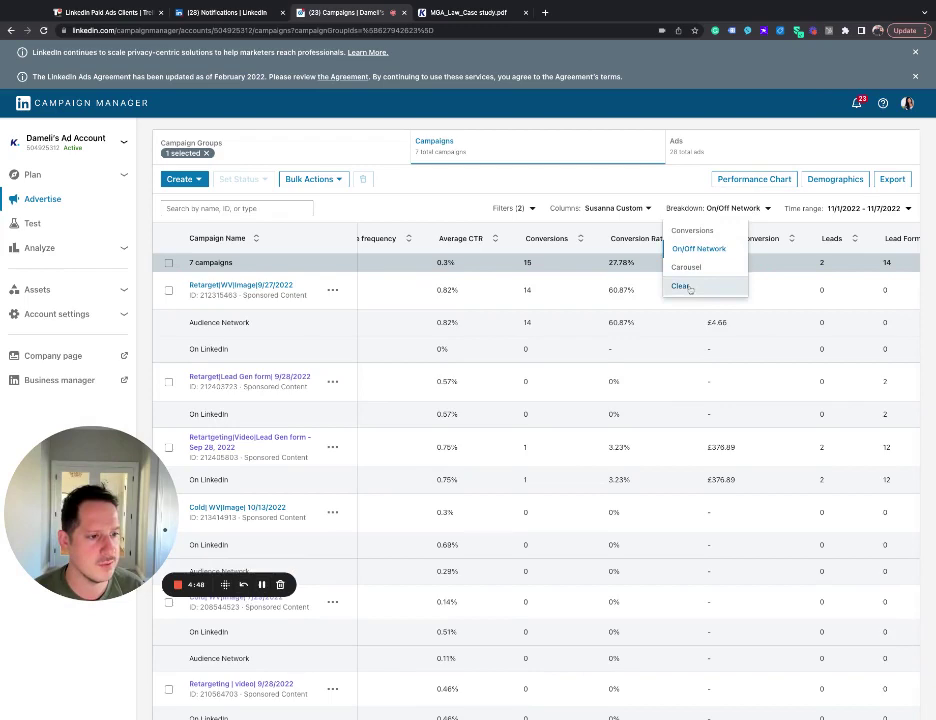
left_click(684, 287)
Select all 7 campaigns and show a performance chart plotting Leads
left_click(168, 263)
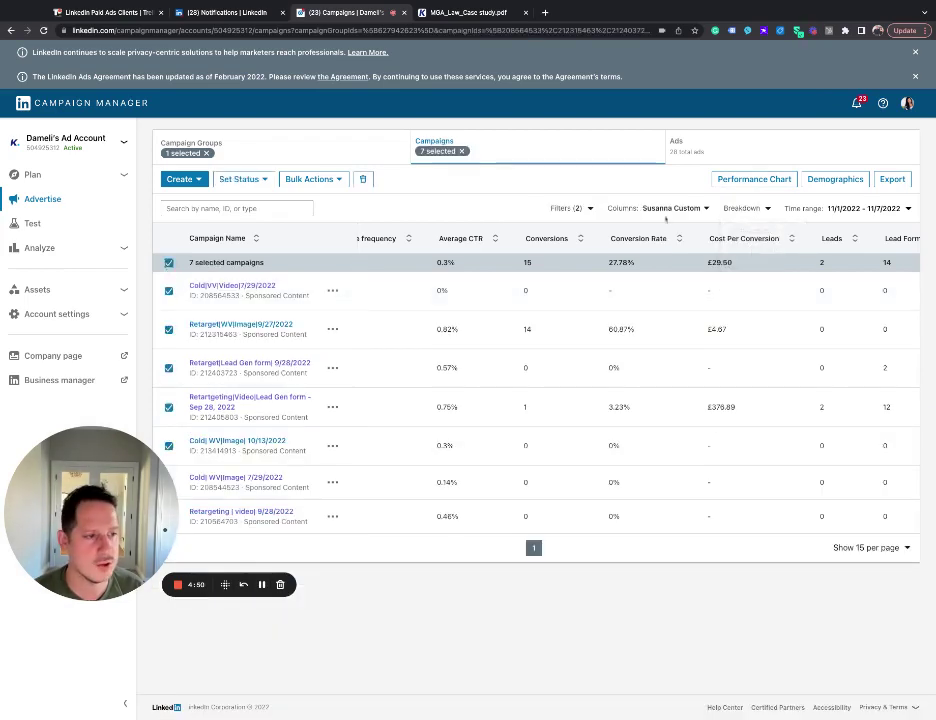
left_click(754, 179)
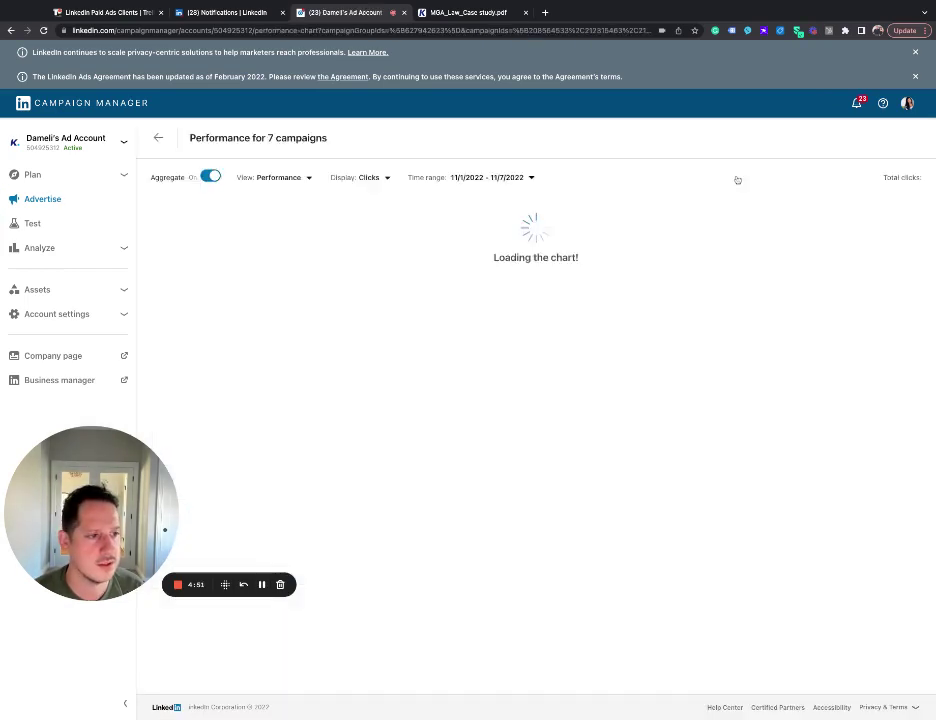
left_click(376, 180)
left_click(364, 311)
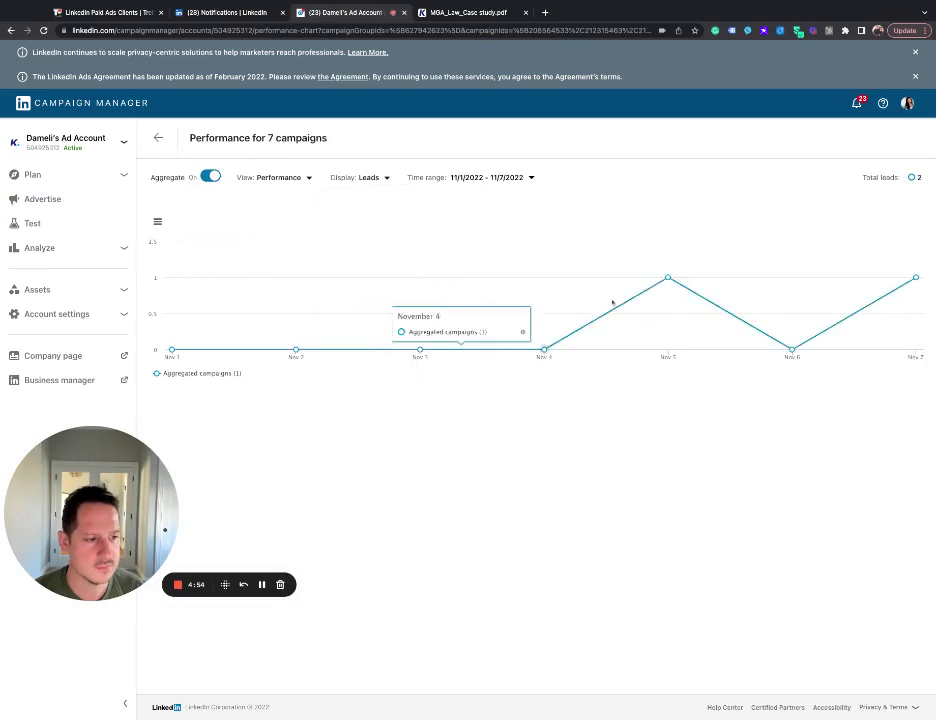
Set the chart's range to the last 30 days, 10/9–11/7/2022
mouse_move(675, 288)
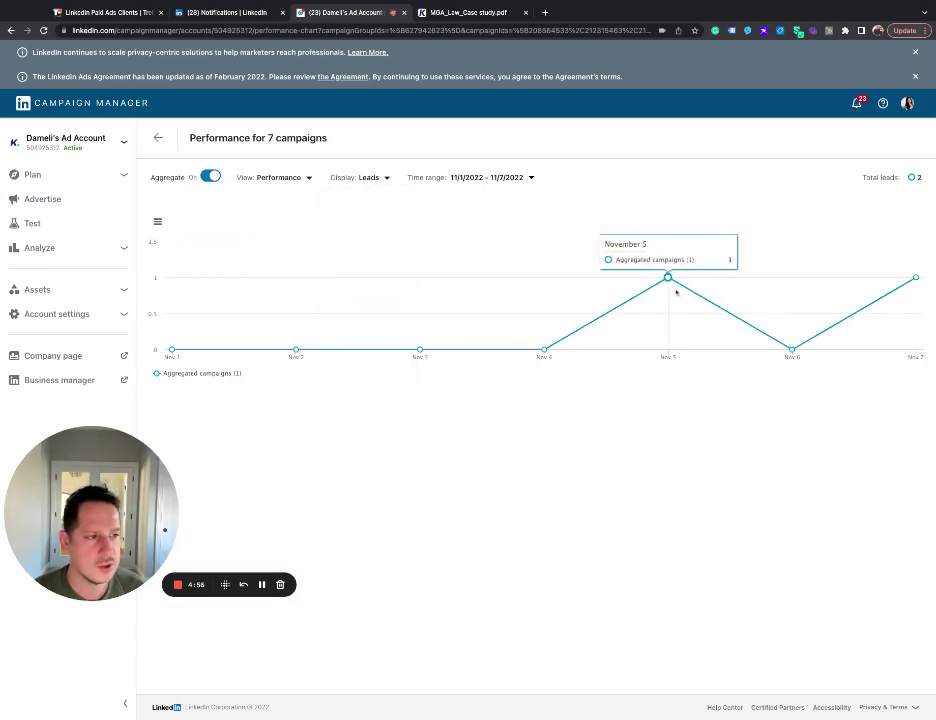
mouse_move(914, 288)
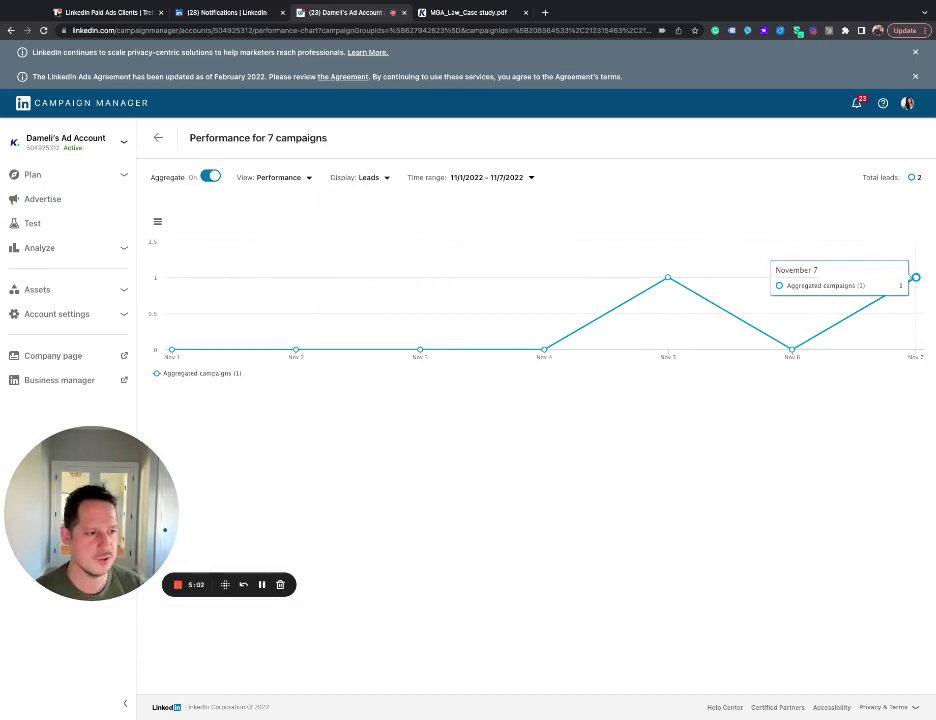
left_click(530, 178)
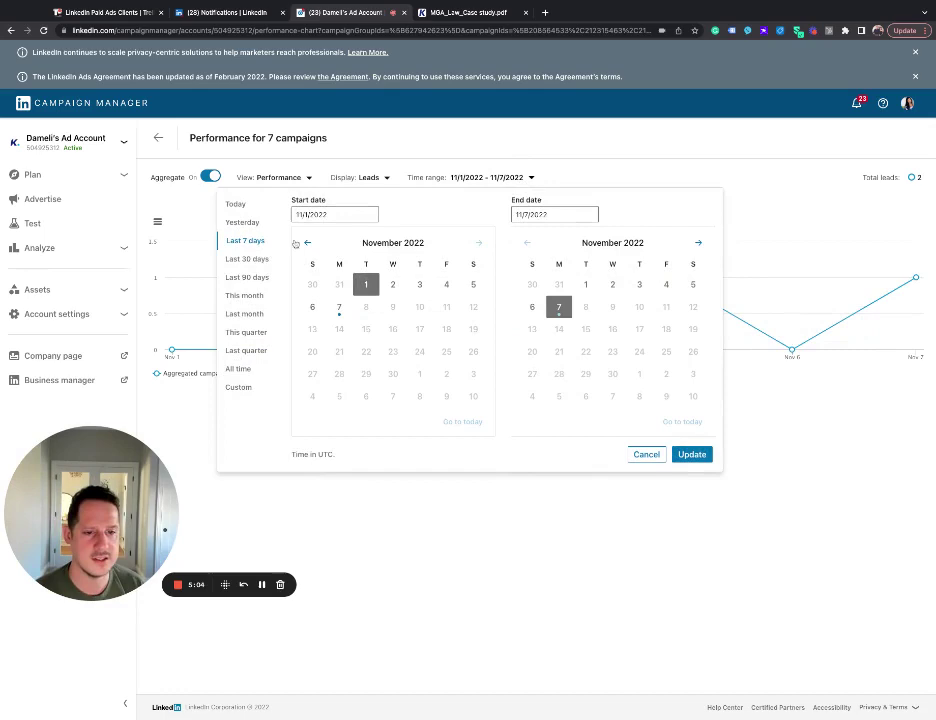
left_click(246, 259)
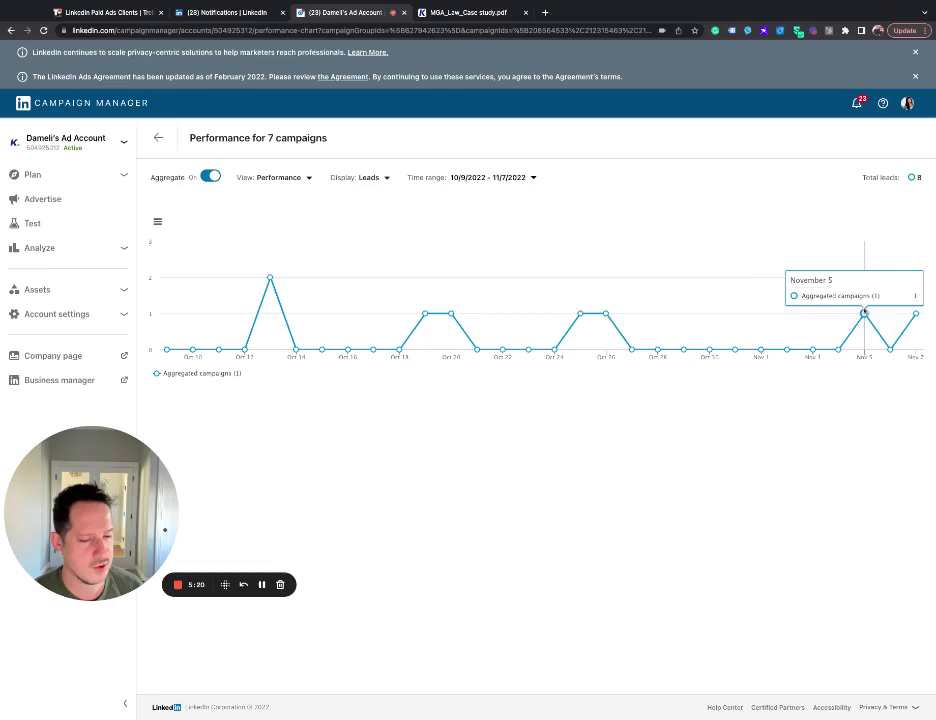
Reopen the Impactable ads group, clear the 7-selected chip, and scroll through all metric columns
left_click(158, 137)
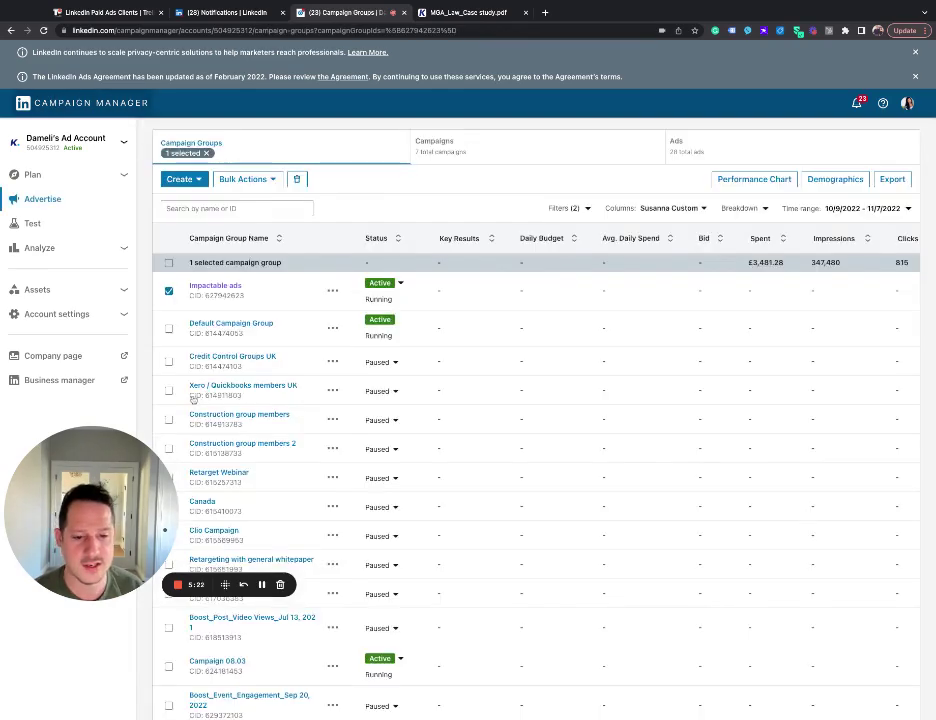
left_click(209, 290)
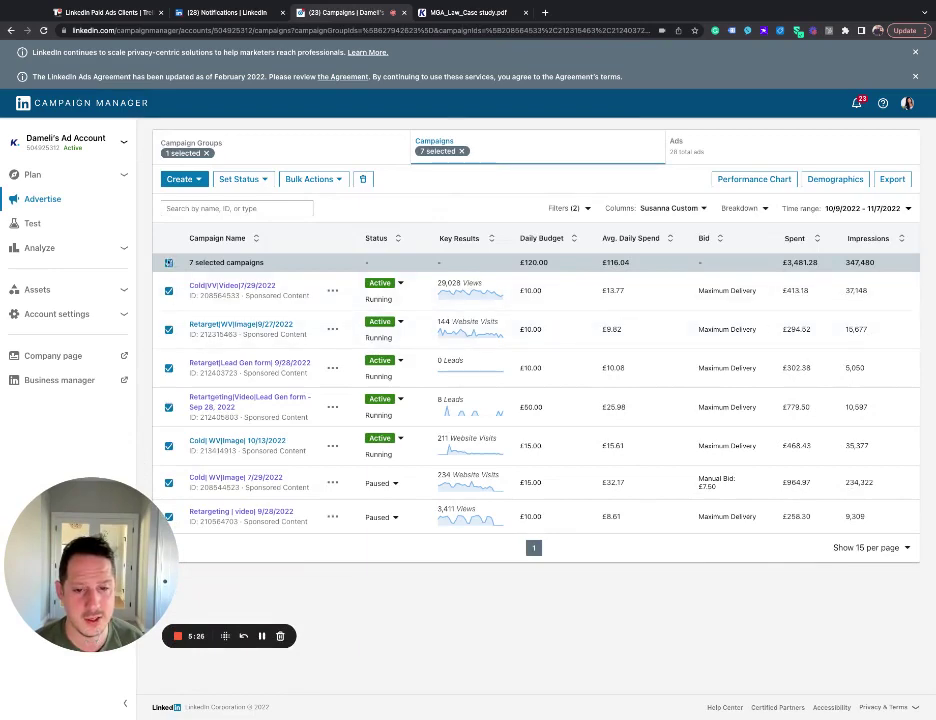
left_click(461, 151)
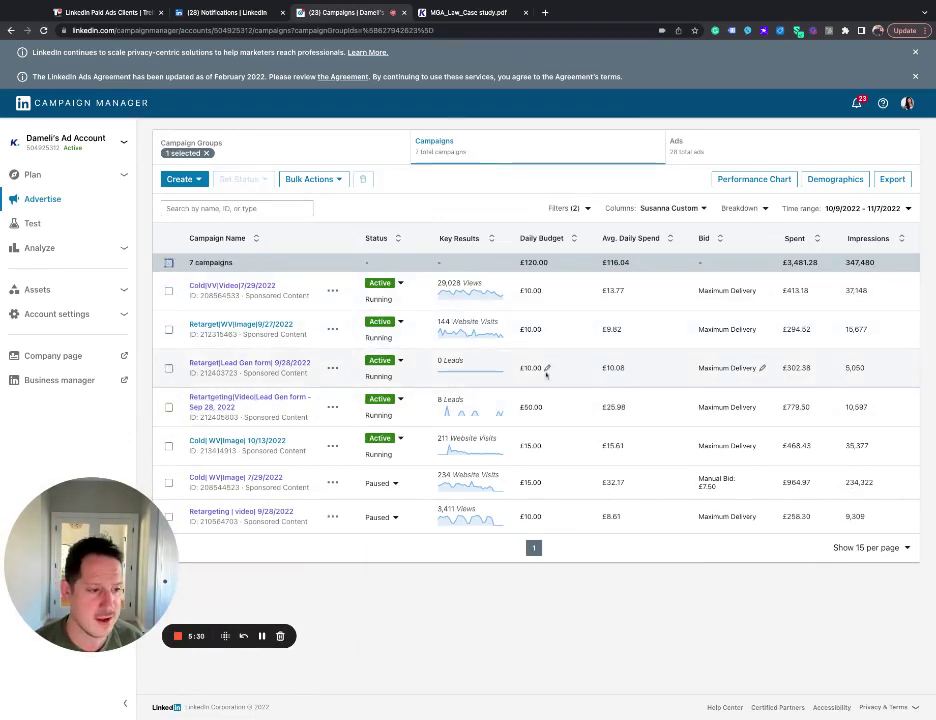
scroll(560, 390, "right", 3)
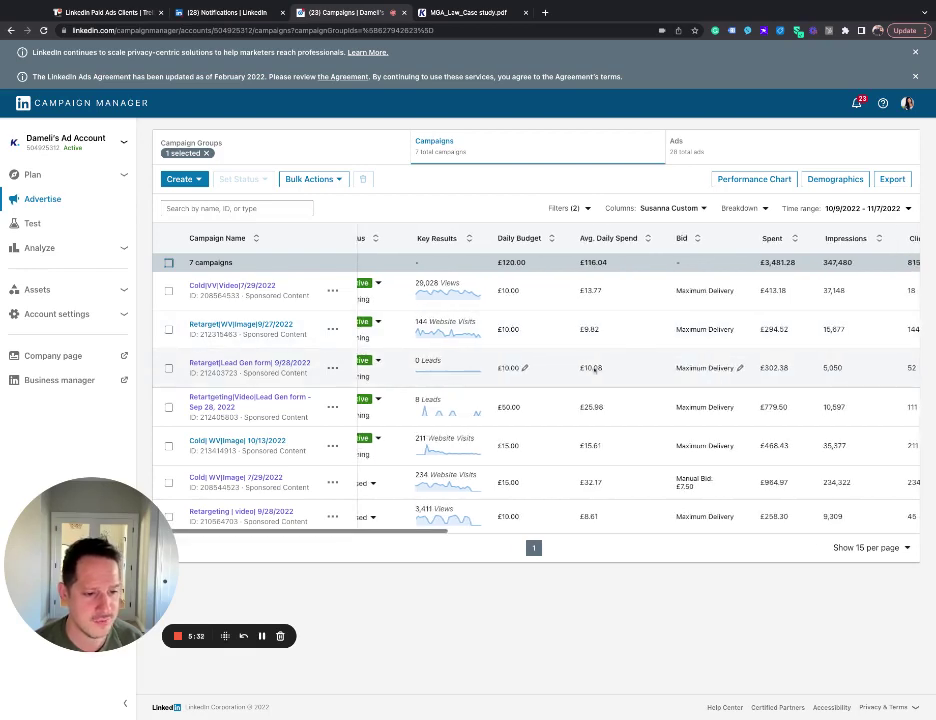
scroll(547, 418, "right", 5)
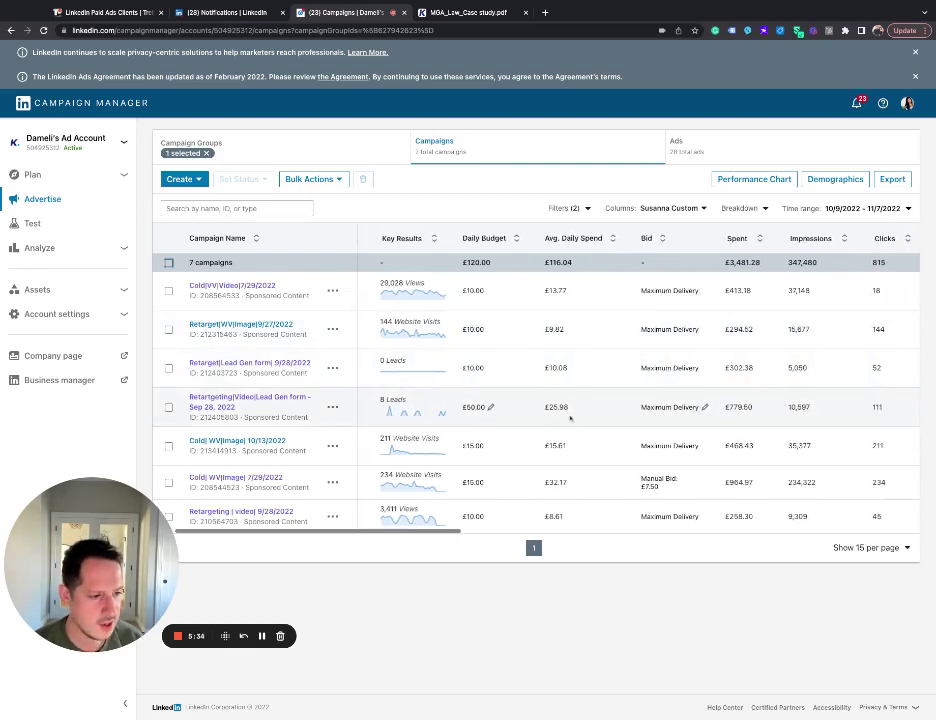
scroll(670, 407, "right", 4)
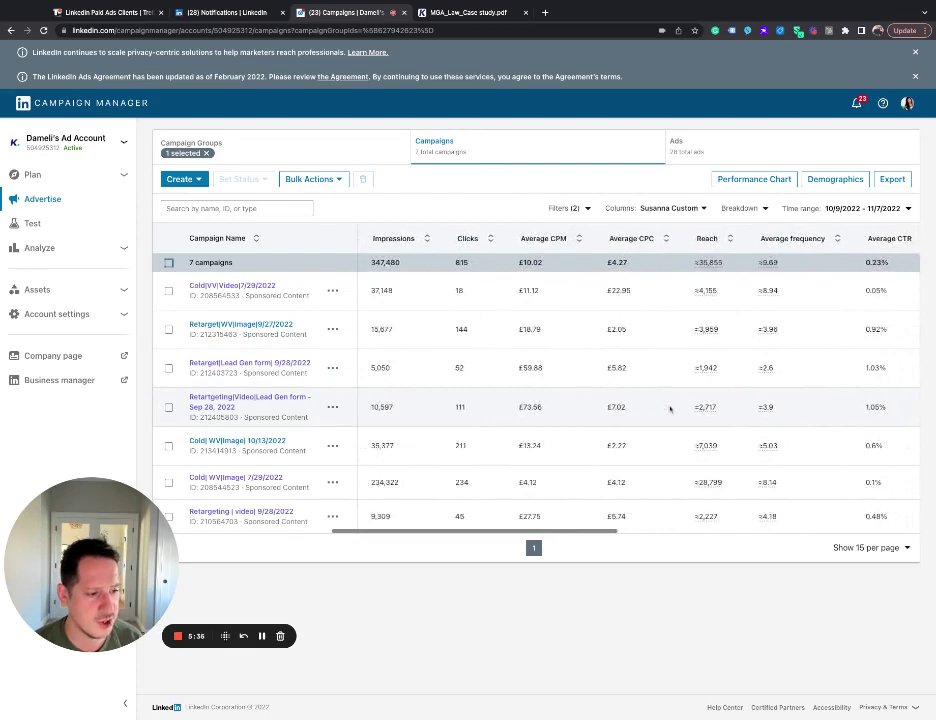
scroll(560, 400, "right", 6)
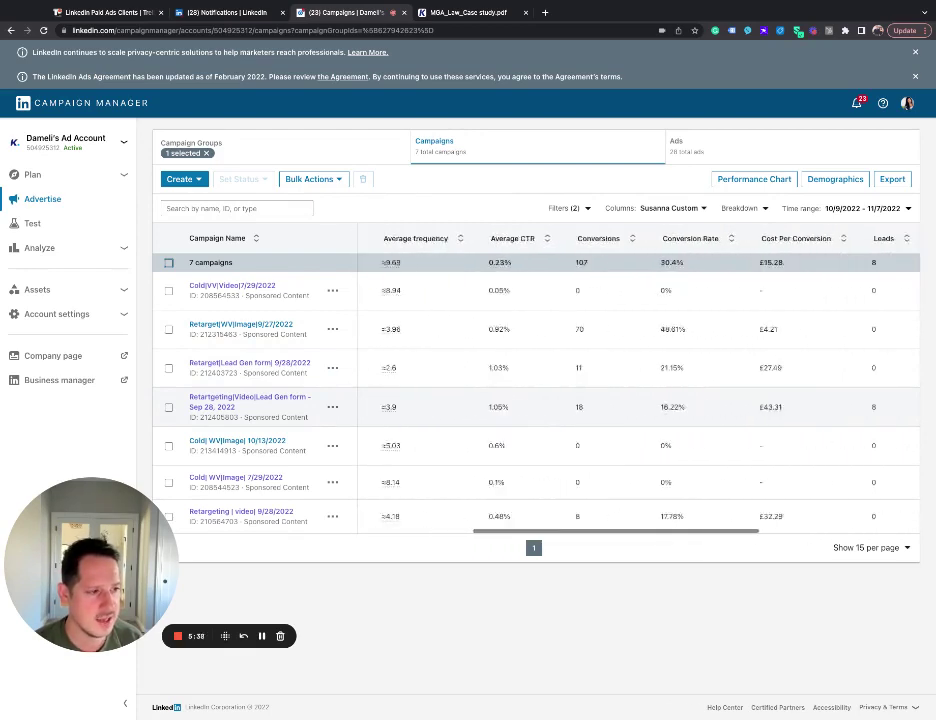
scroll(678, 409, "right", 3)
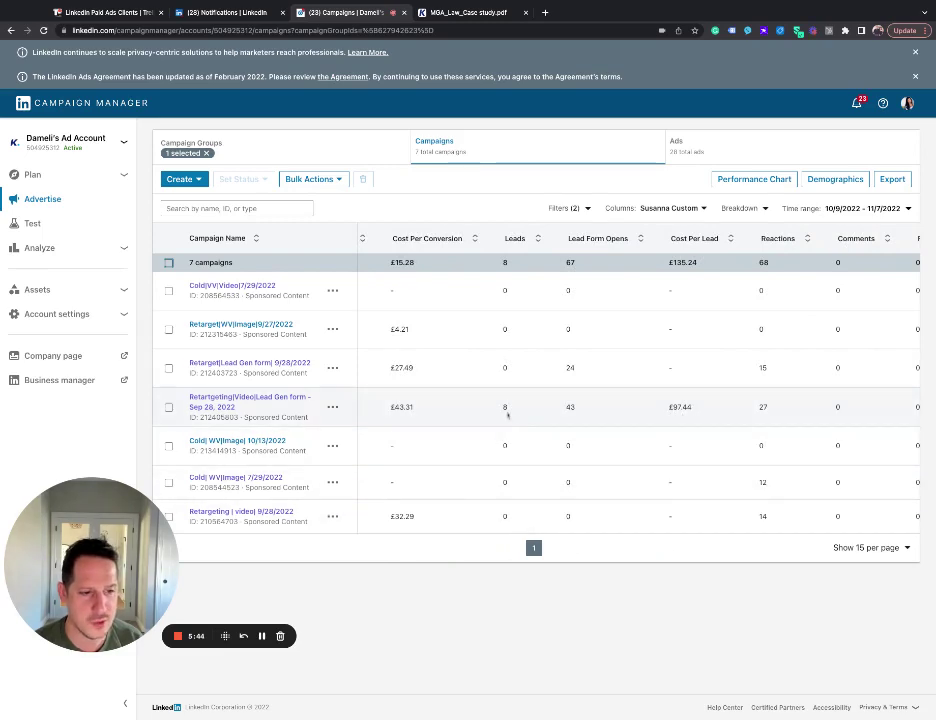
left_click(229, 406)
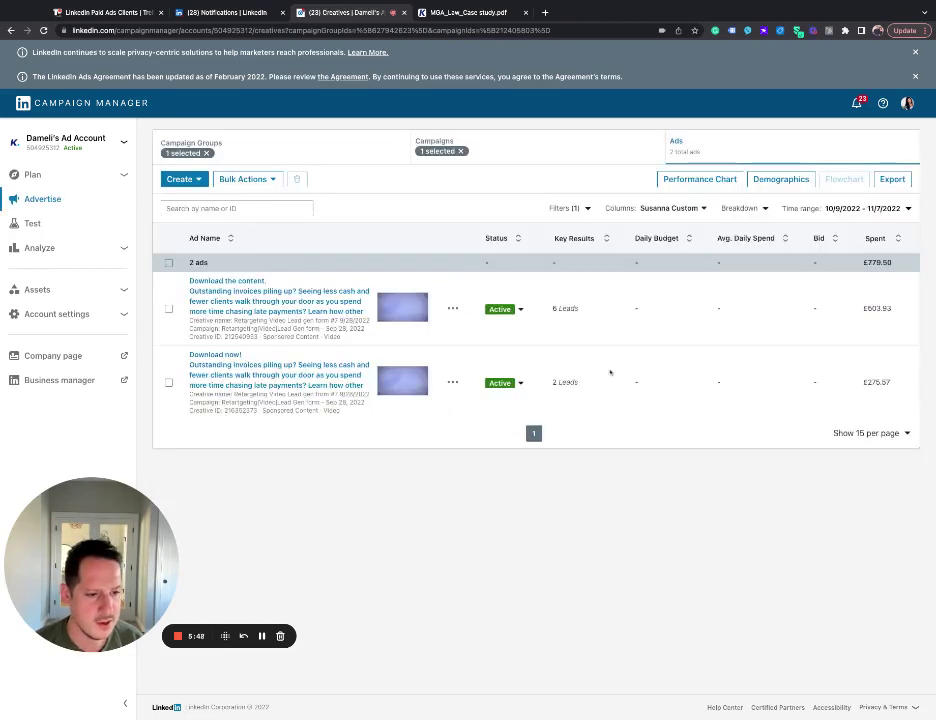
scroll(618, 367, "right", 2)
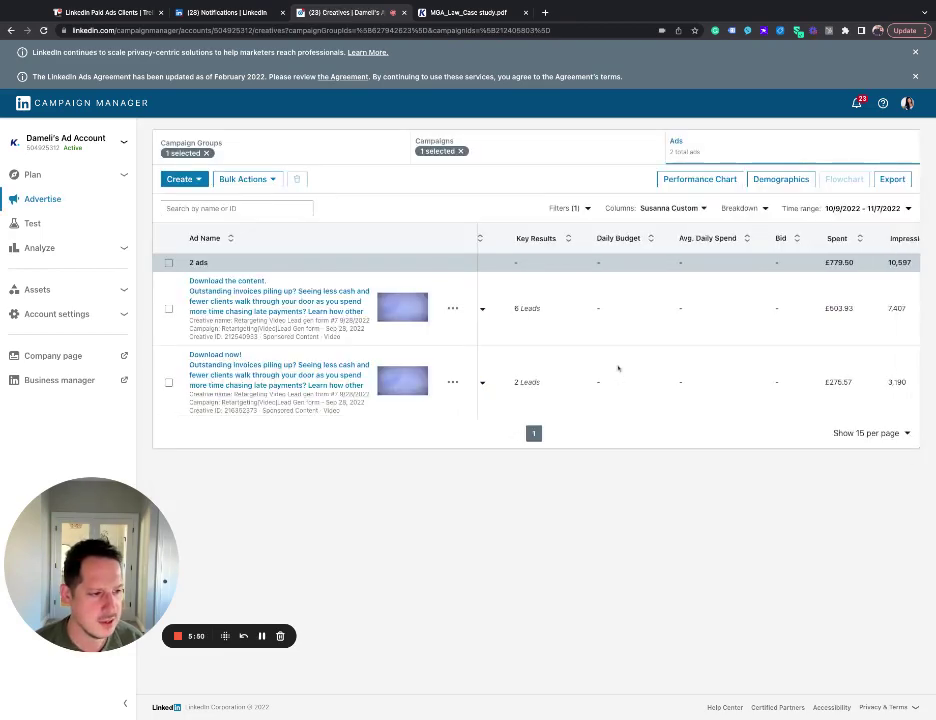
scroll(618, 368, "right", 4)
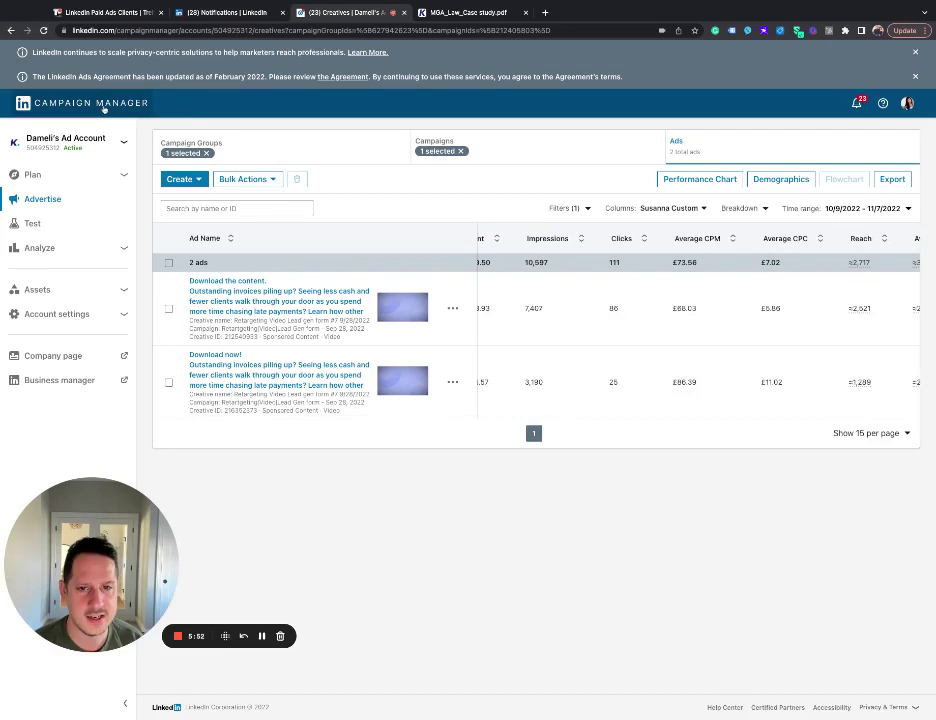
left_click(185, 143)
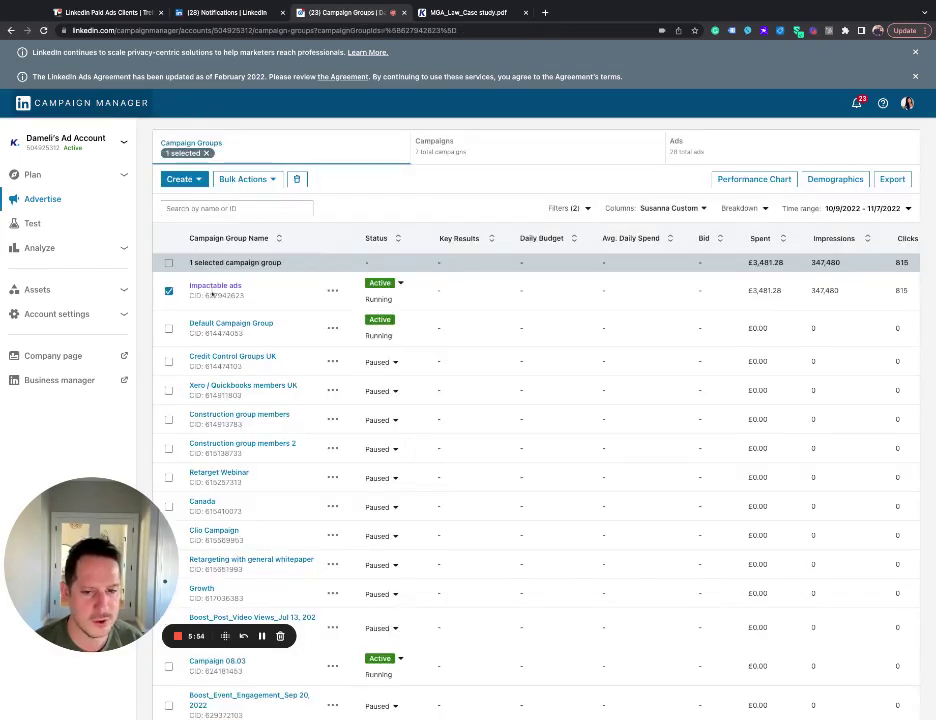
left_click(214, 286)
scroll(518, 397, "right", 6)
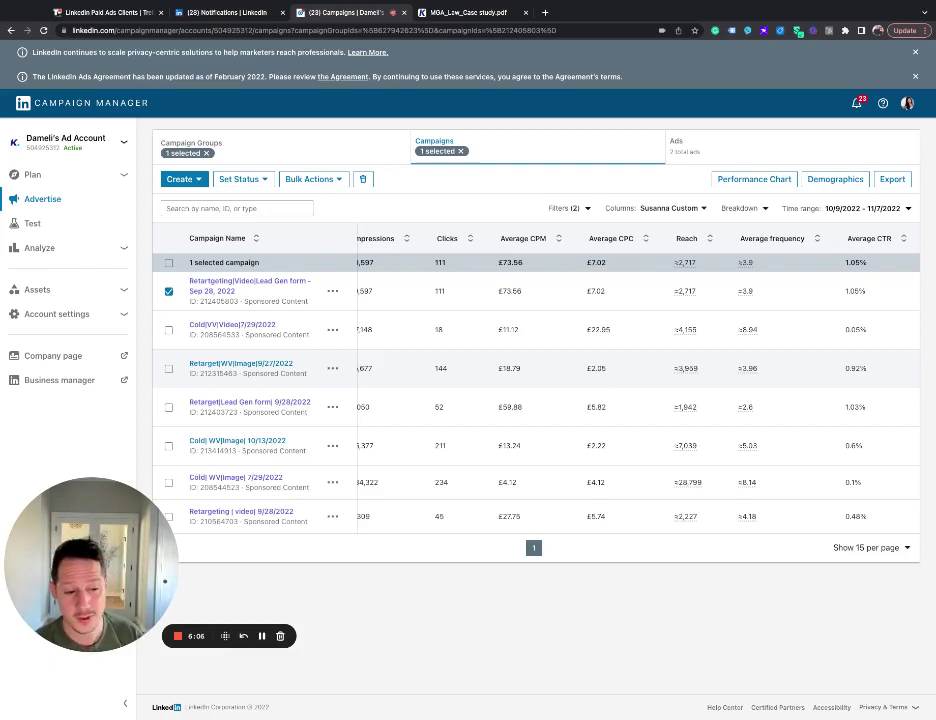
left_click(168, 291)
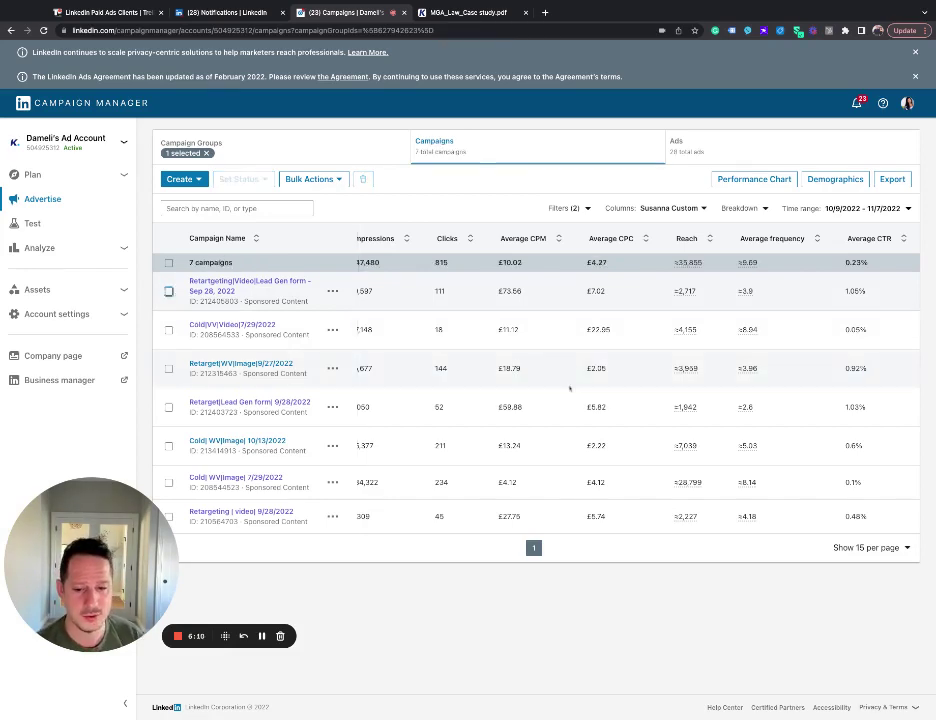